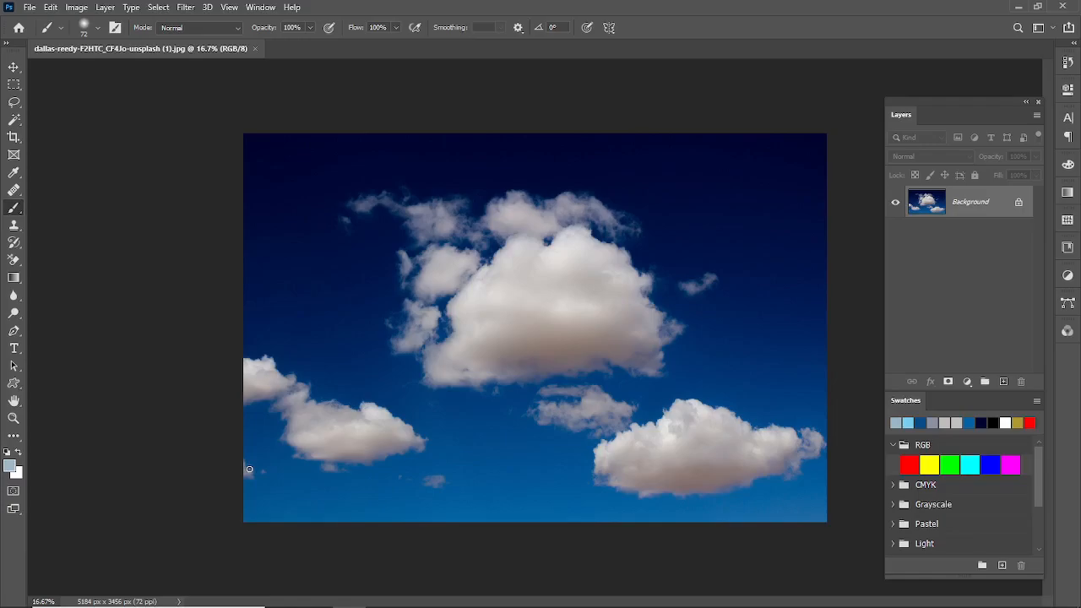
- Select the large central cloud cluster and the lower-right cloud with the Lasso, copy them to a new layer and hide the Background layer
click(15, 118)
click(14, 101)
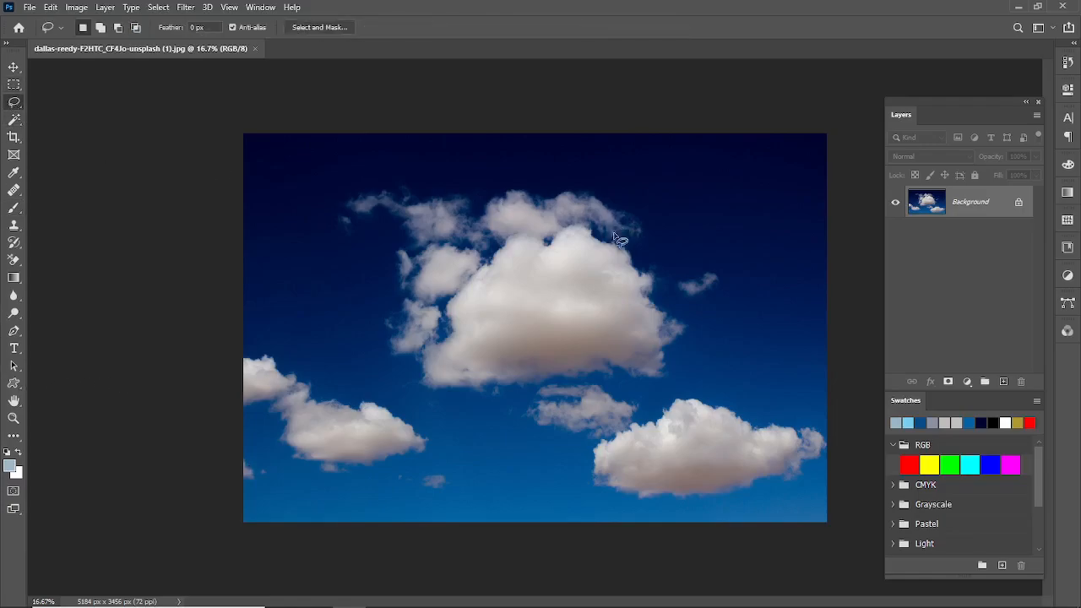
mouse_move(665, 267)
mouse_down()
mouse_move(641, 206)
mouse_move(562, 173)
mouse_move(387, 167)
mouse_move(322, 193)
mouse_move(321, 230)
mouse_move(352, 235)
mouse_move(379, 224)
mouse_move(389, 237)
mouse_move(373, 340)
mouse_move(383, 364)
mouse_move(430, 398)
mouse_move(565, 434)
mouse_move(577, 476)
mouse_move(612, 503)
mouse_move(713, 503)
mouse_move(800, 484)
mouse_move(827, 451)
mouse_move(826, 429)
mouse_move(678, 384)
mouse_move(690, 321)
mouse_move(669, 270)
mouse_up()
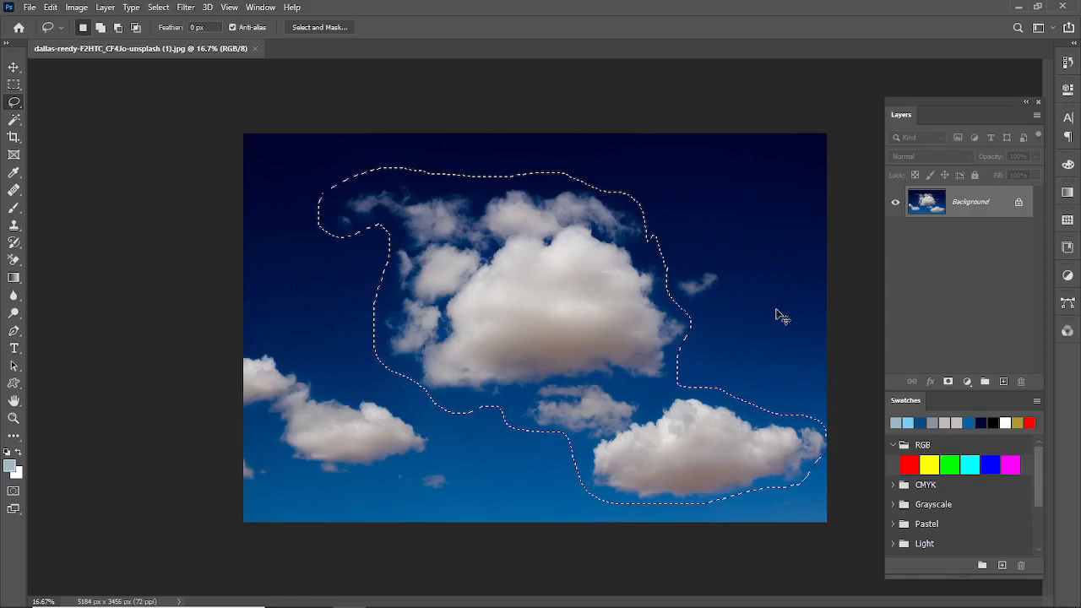
key(ctrl+j)
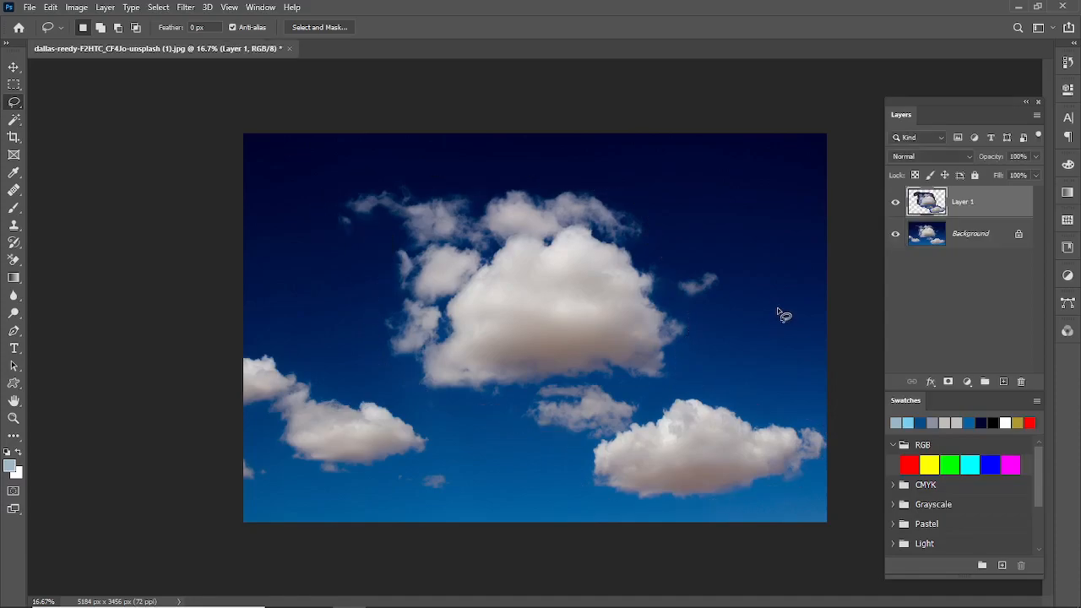
click(895, 234)
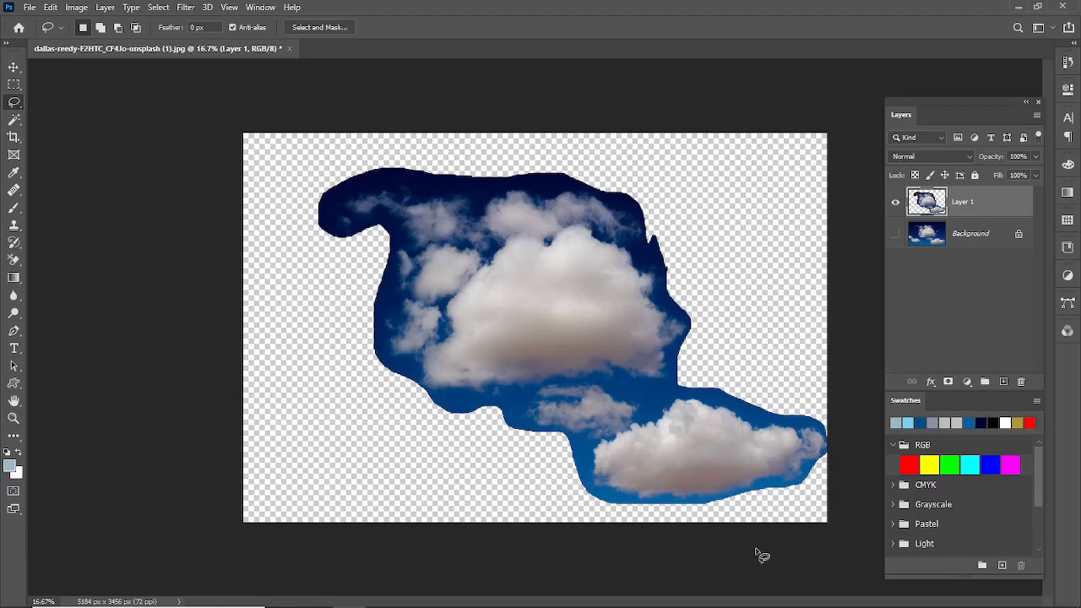
- Desaturate the cloud cutout and move it slightly up and to the left on the canvas
click(78, 8)
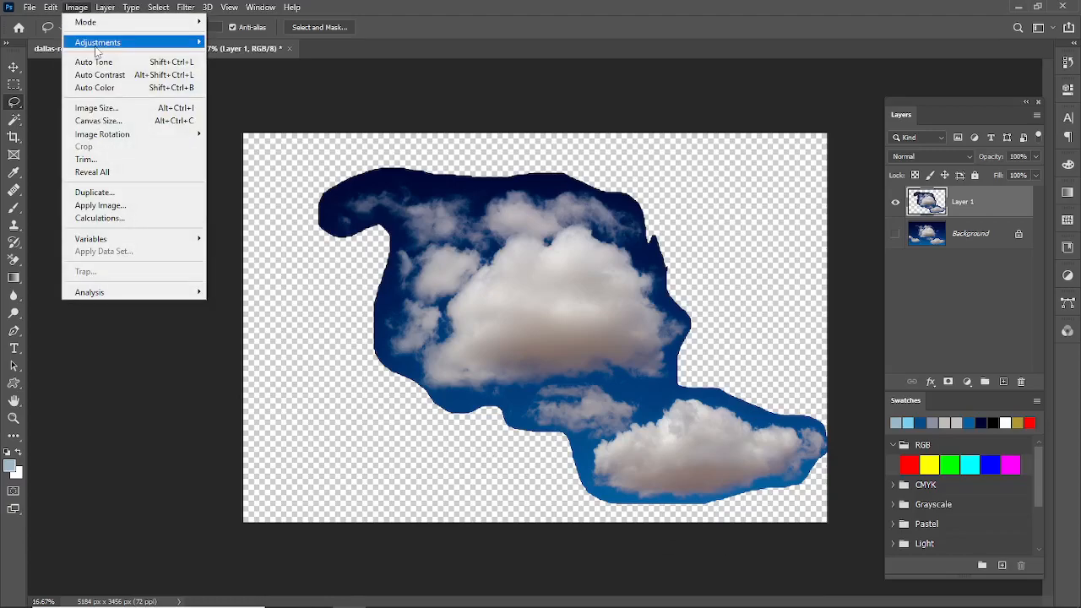
mouse_move(98, 42)
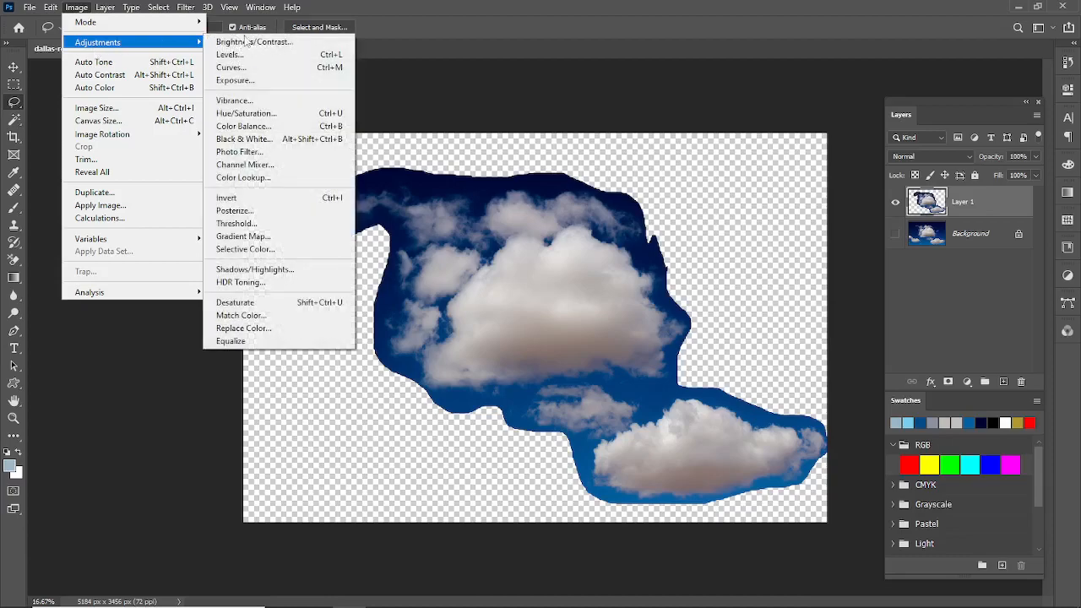
click(240, 302)
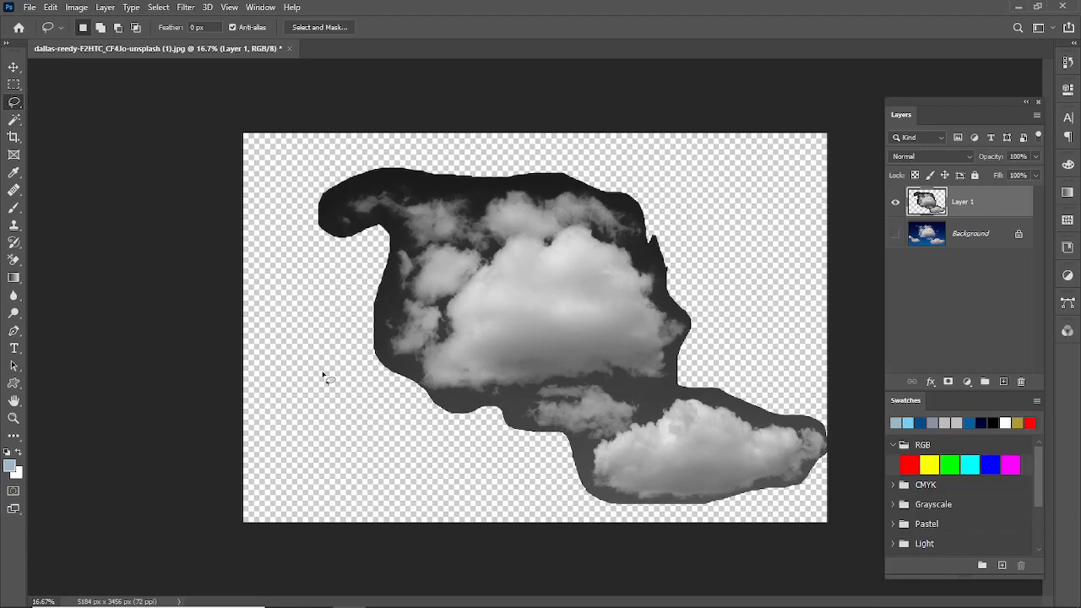
key(v)
mouse_move(513, 379)
mouse_down()
mouse_move(471, 386)
mouse_move(470, 372)
mouse_up()
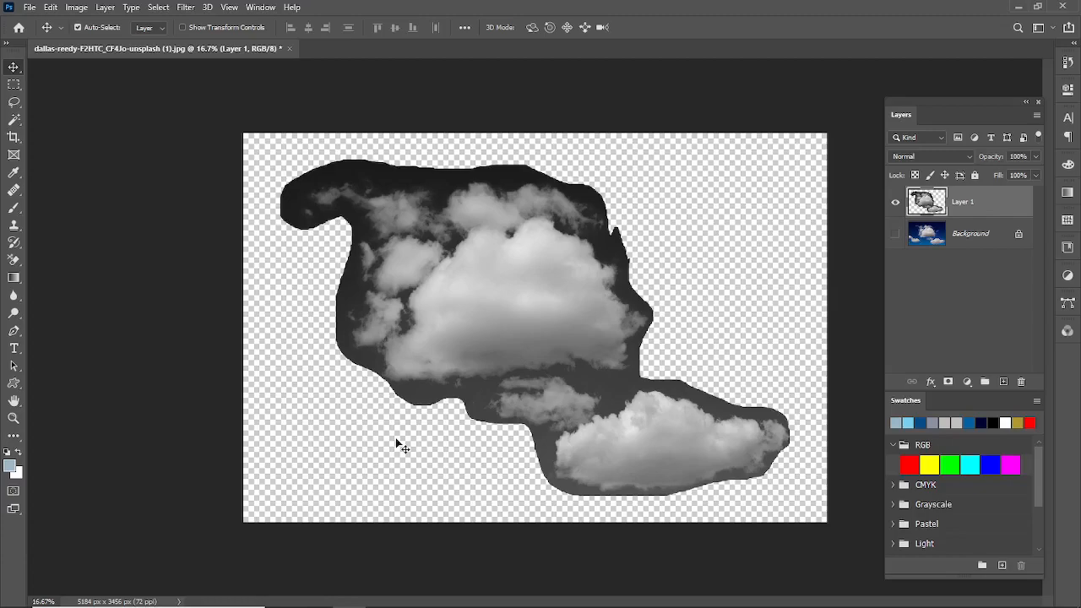
- Invert the cloud cutout and apply Levels with a black input of about 10, midtones 0.95 and white input 205
key(ctrl)
key(ctrl+i)
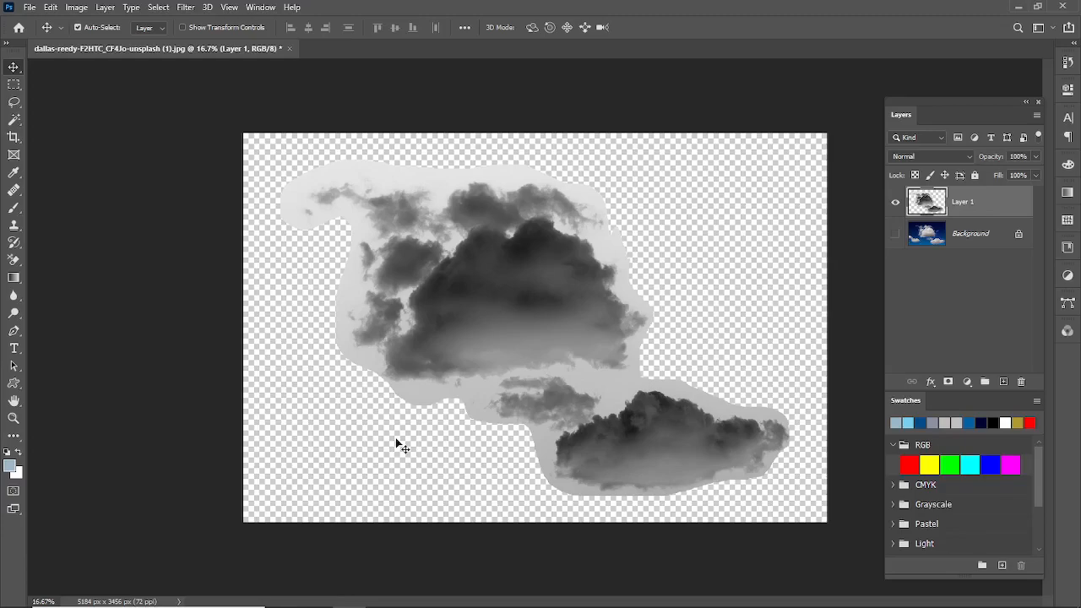
key(ctrl+l)
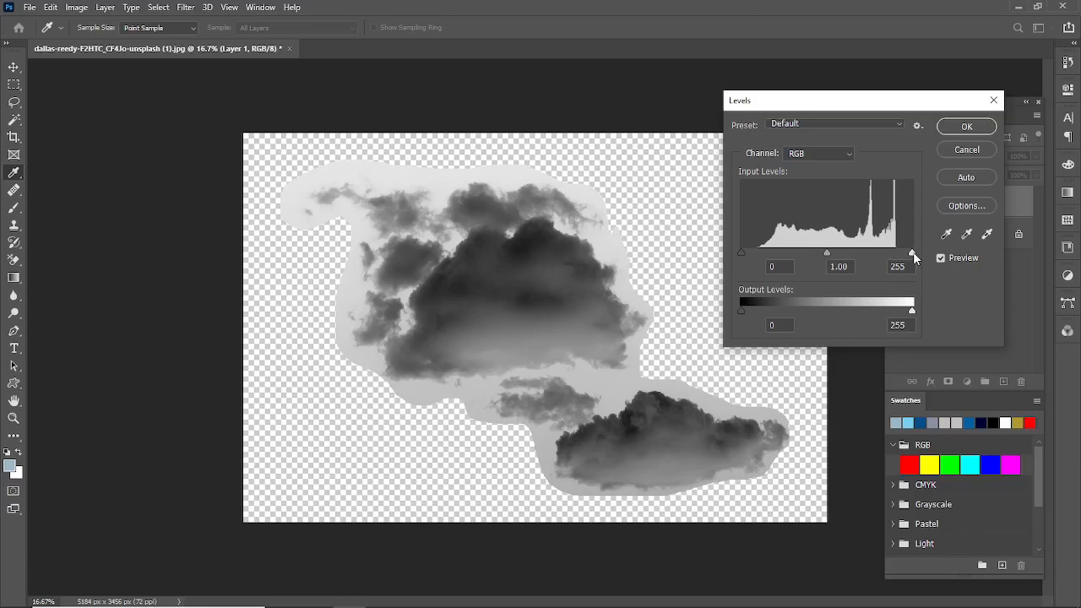
drag(913, 252, 893, 257)
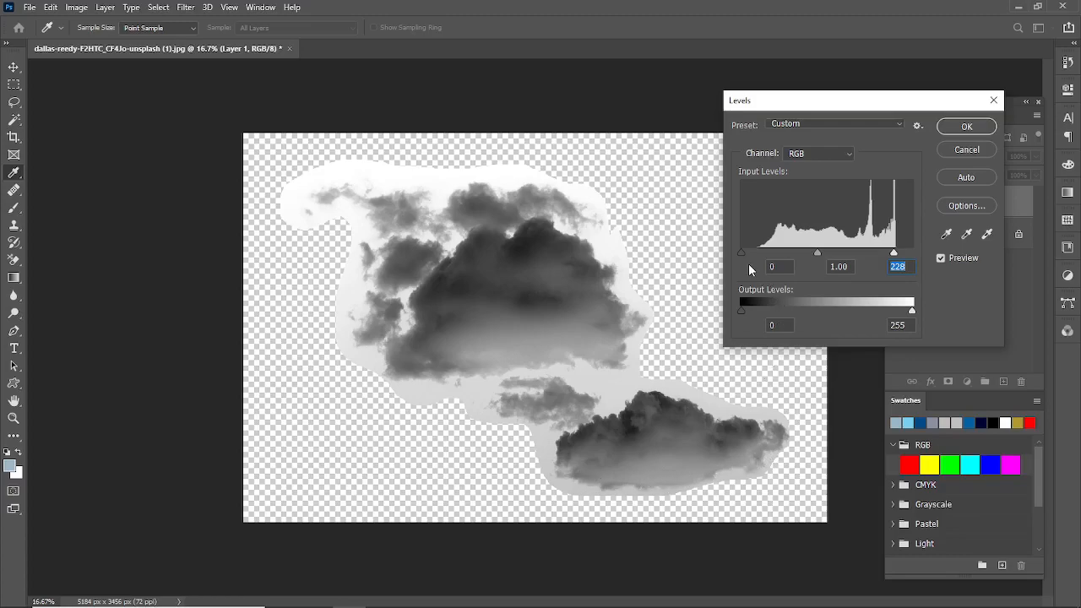
drag(740, 253, 747, 252)
click(747, 252)
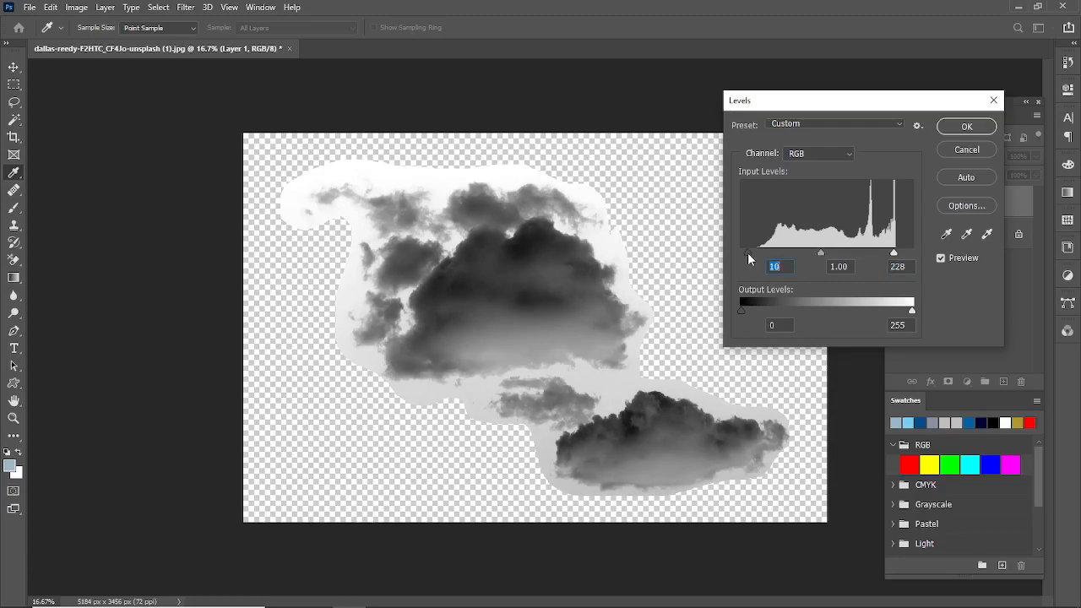
drag(820, 252, 824, 252)
drag(893, 253, 878, 255)
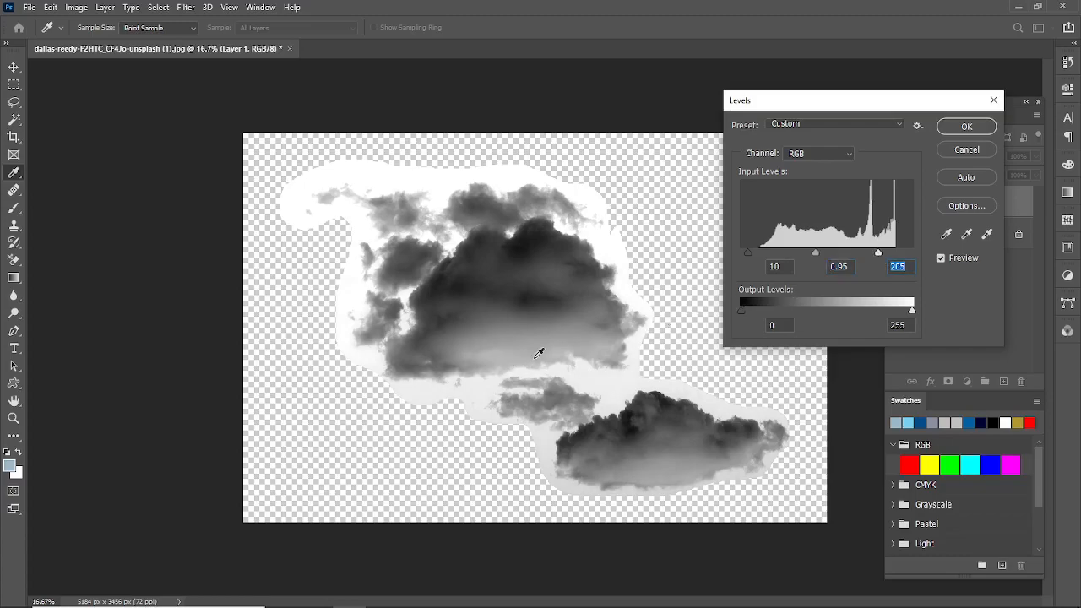
drag(748, 250, 750, 249)
click(950, 127)
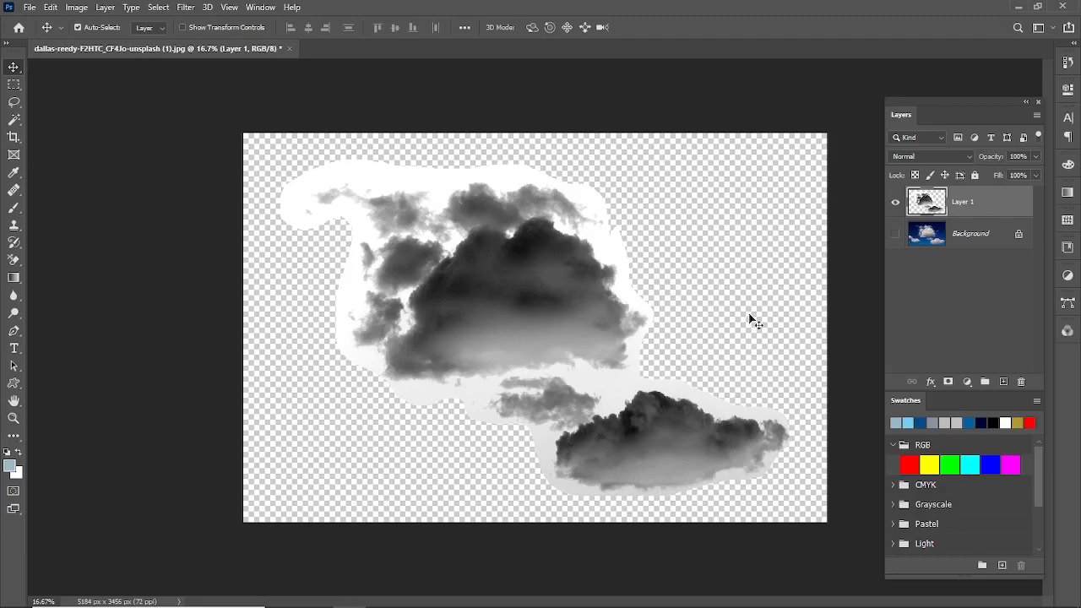
- Apply a second Levels adjustment to the clouds with black input 0, midtones 0.95 and white input 197
key(ctrl+l)
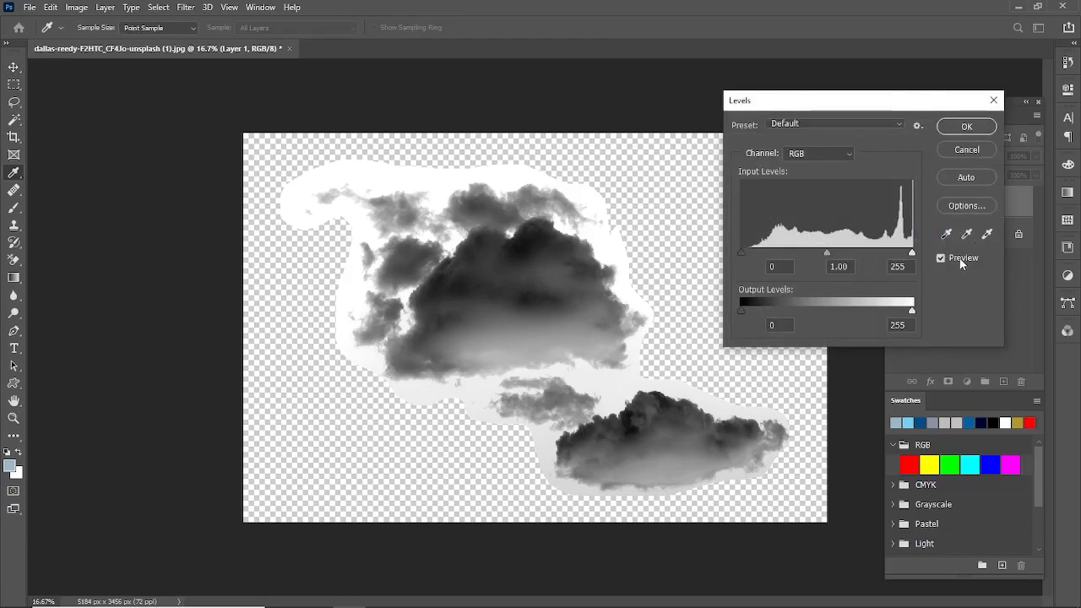
drag(913, 252, 885, 254)
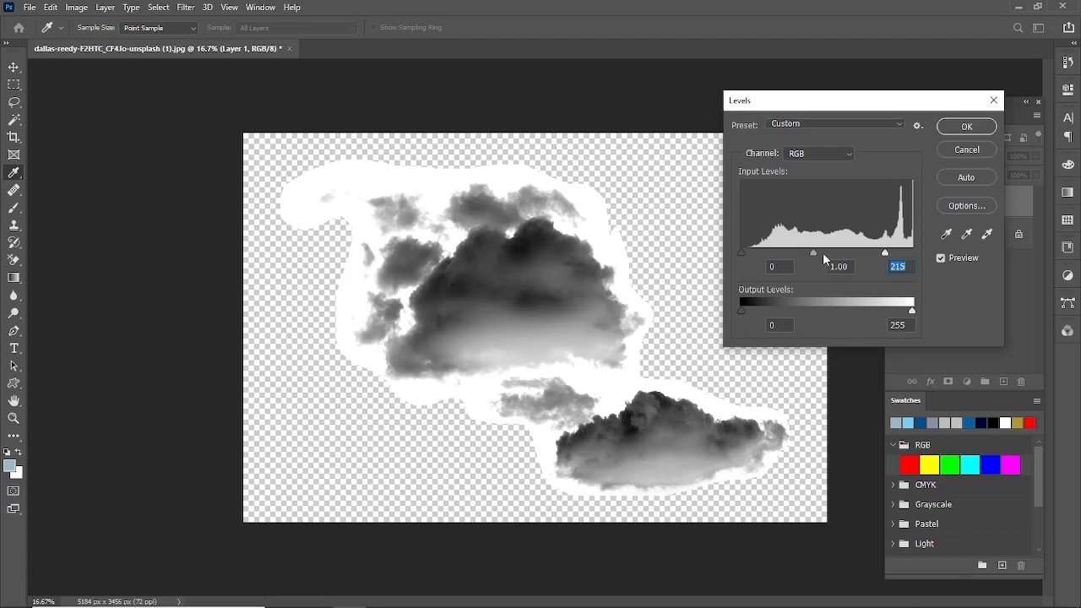
drag(815, 256, 814, 257)
click(814, 255)
drag(887, 250, 876, 254)
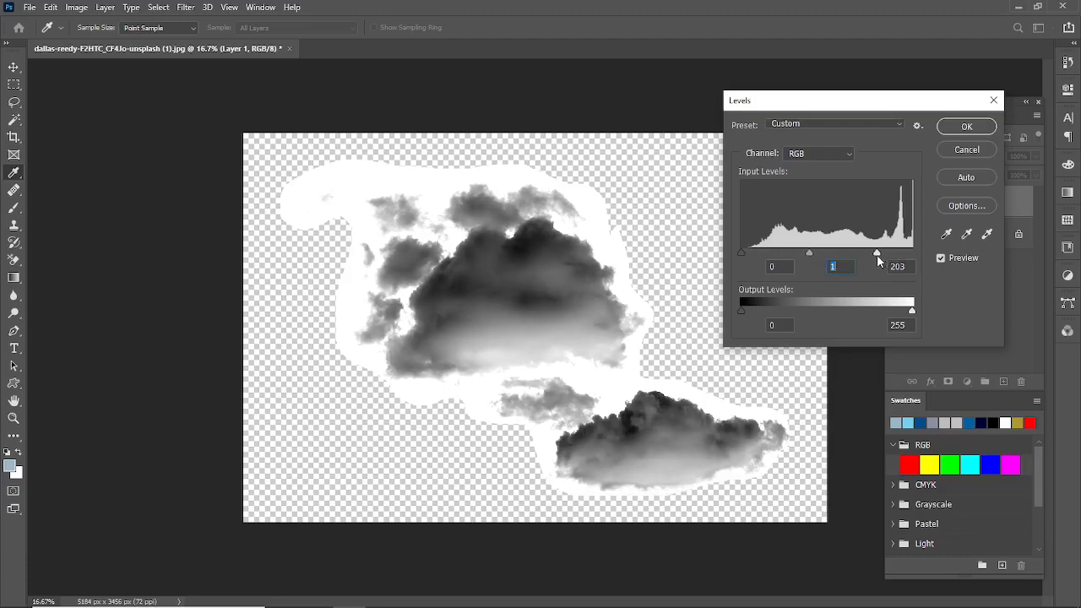
click(880, 255)
click(814, 253)
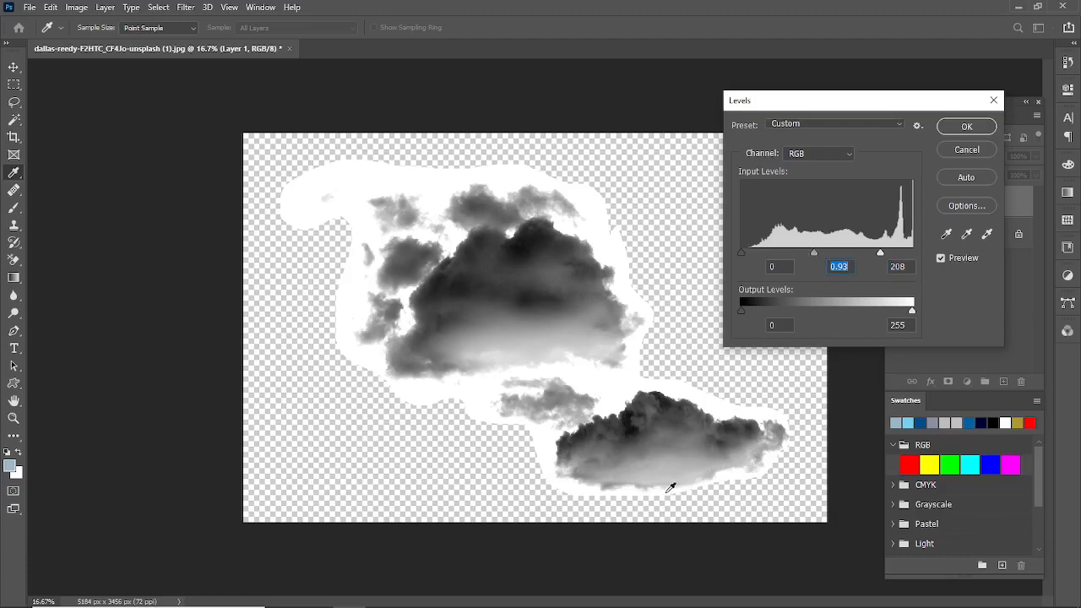
drag(879, 251, 873, 256)
click(873, 255)
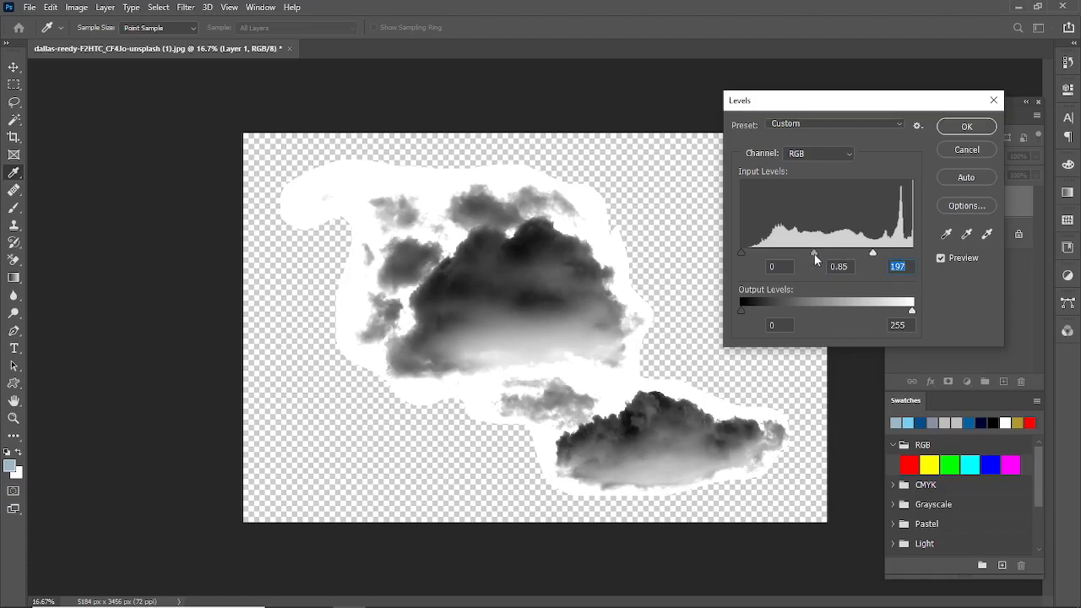
drag(815, 253, 809, 255)
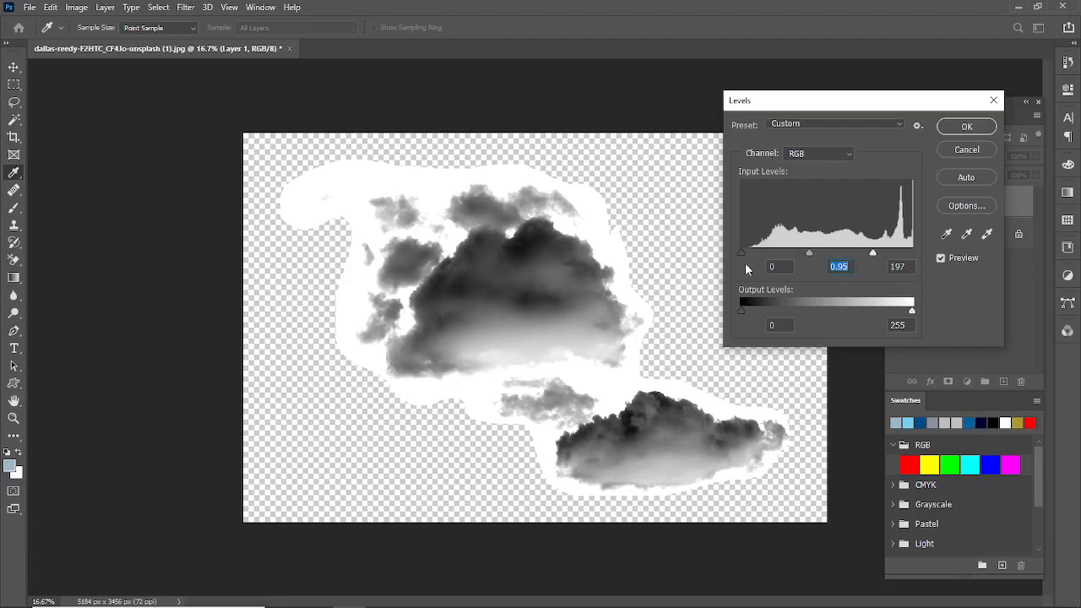
drag(744, 255, 742, 255)
click(966, 126)
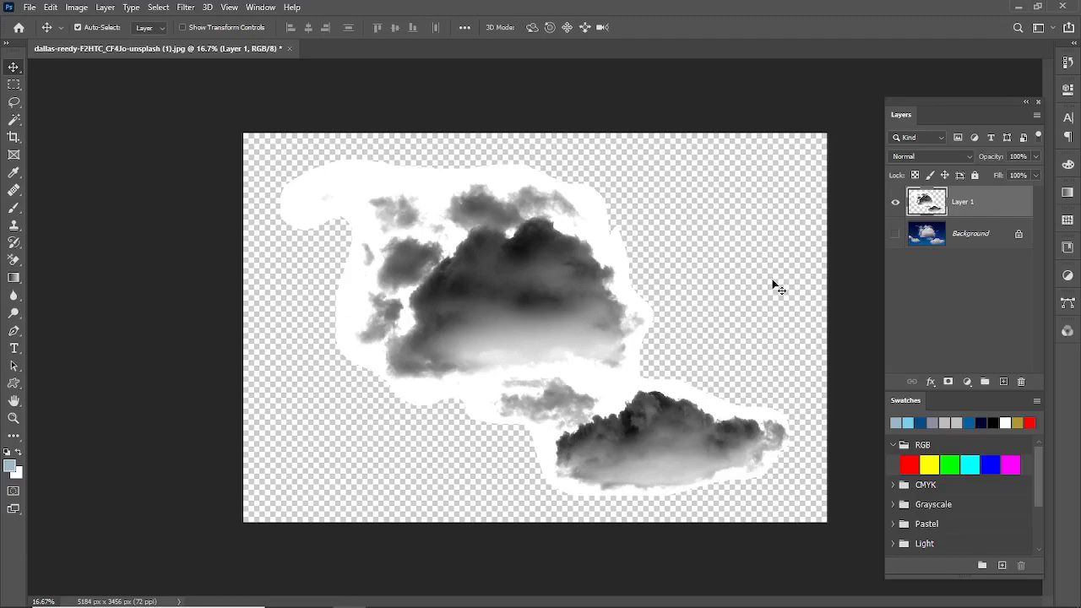
- Try deleting the white area around the dark clouds using a Magic Wand selection, and undo the deletion
click(13, 119)
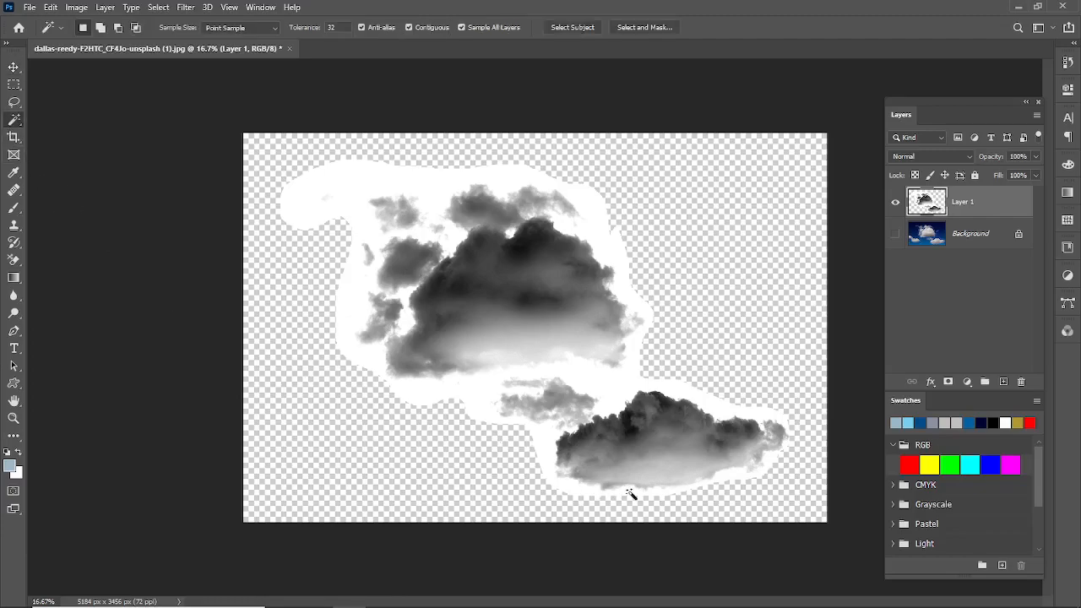
click(378, 436)
key(Delete)
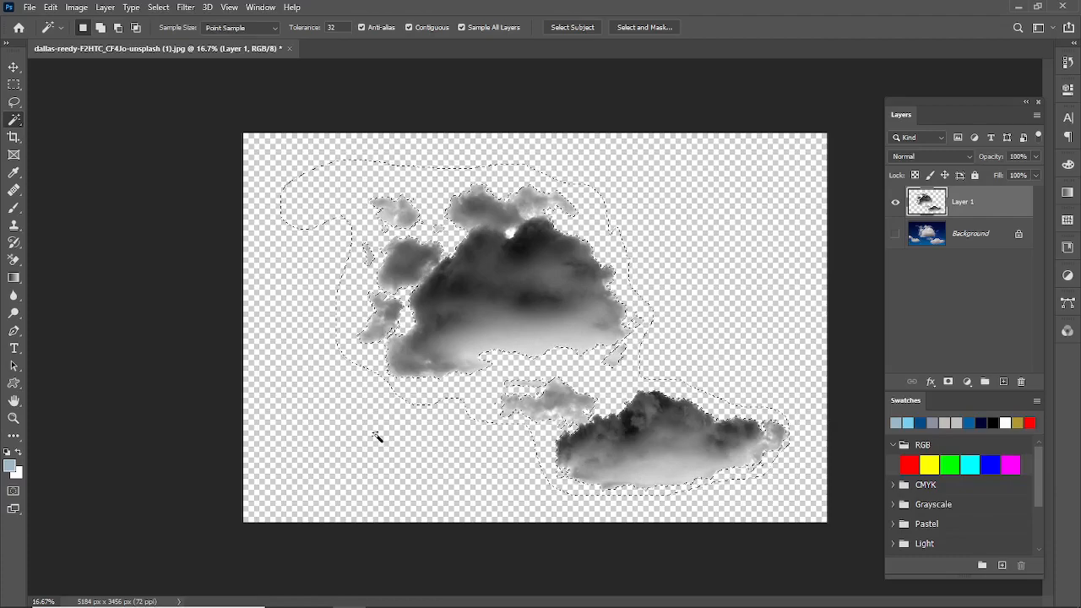
key(ctrl+z)
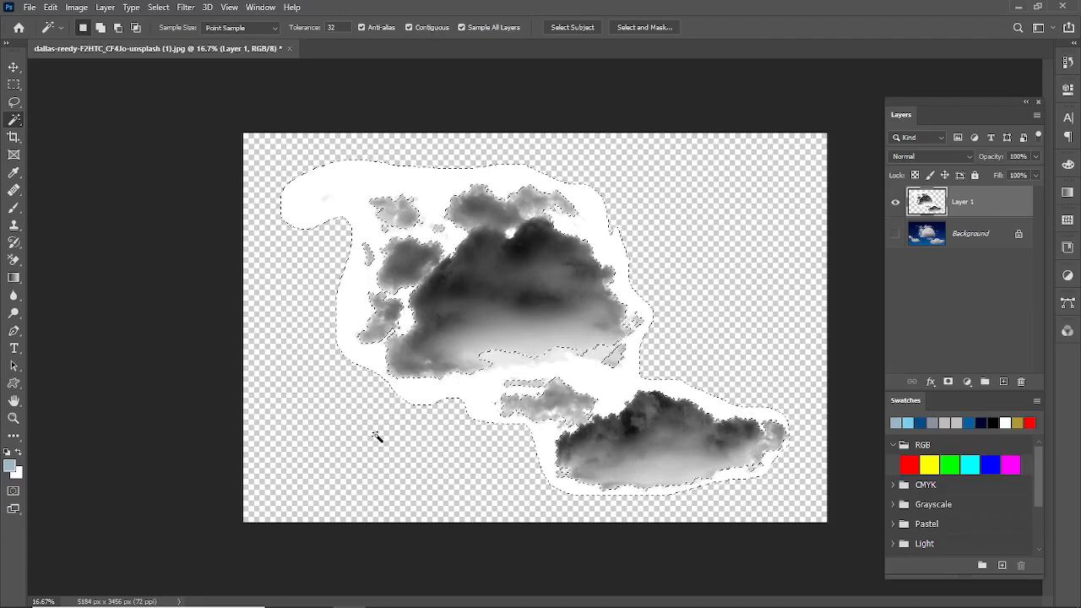
- Reset the foreground and background colors to default black and white and clear the active selection
key(d)
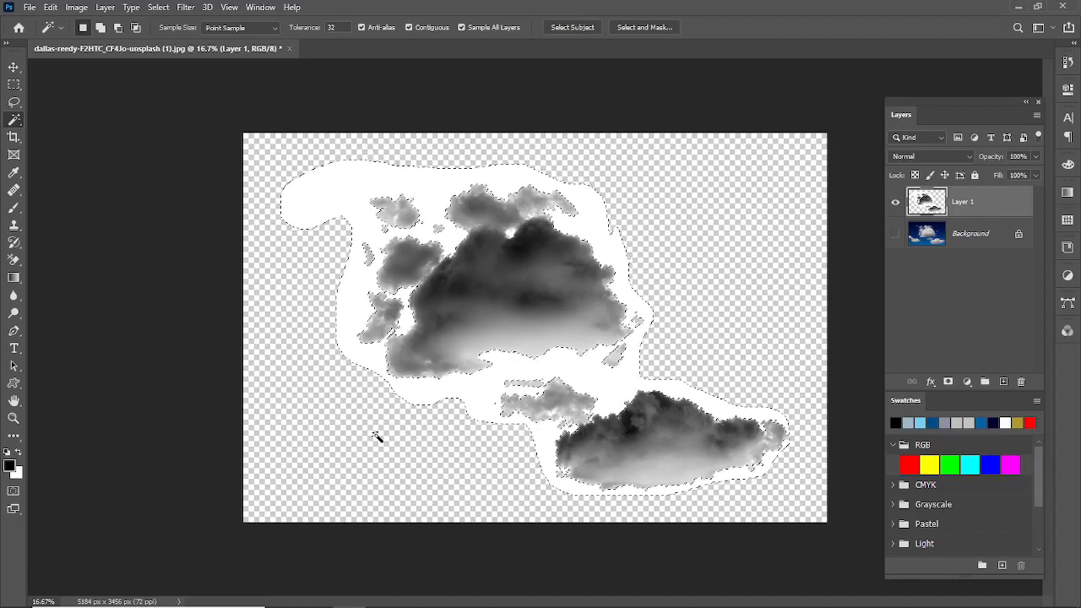
click(377, 437)
key(ctrl+d)
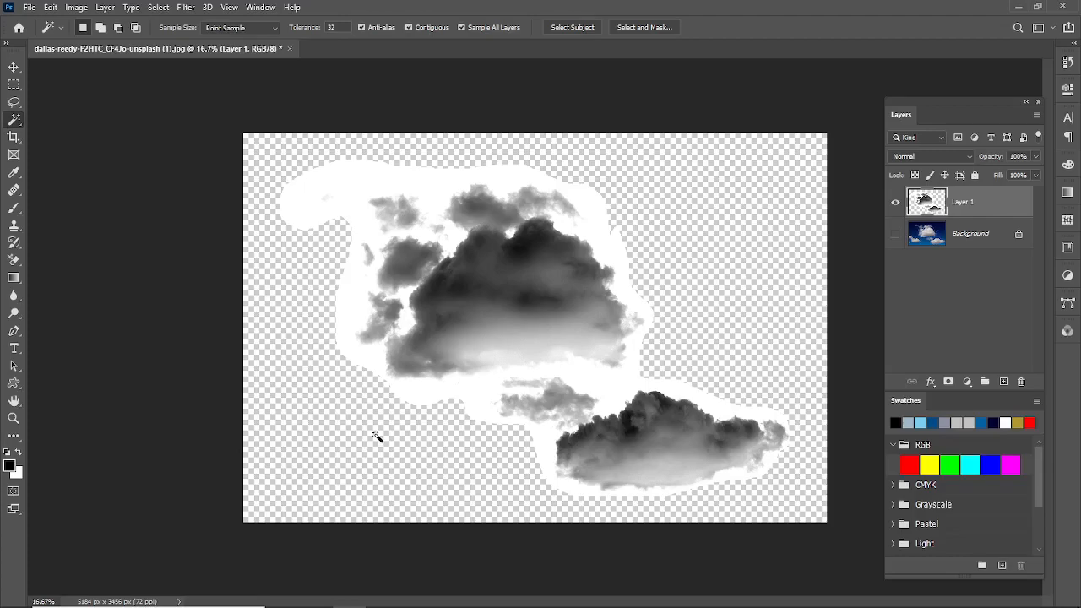
- Load the outline of Layer 1 as a selection and define it as a brush preset named "Cloud Brush"
ctrl+click(933, 211)
click(51, 7)
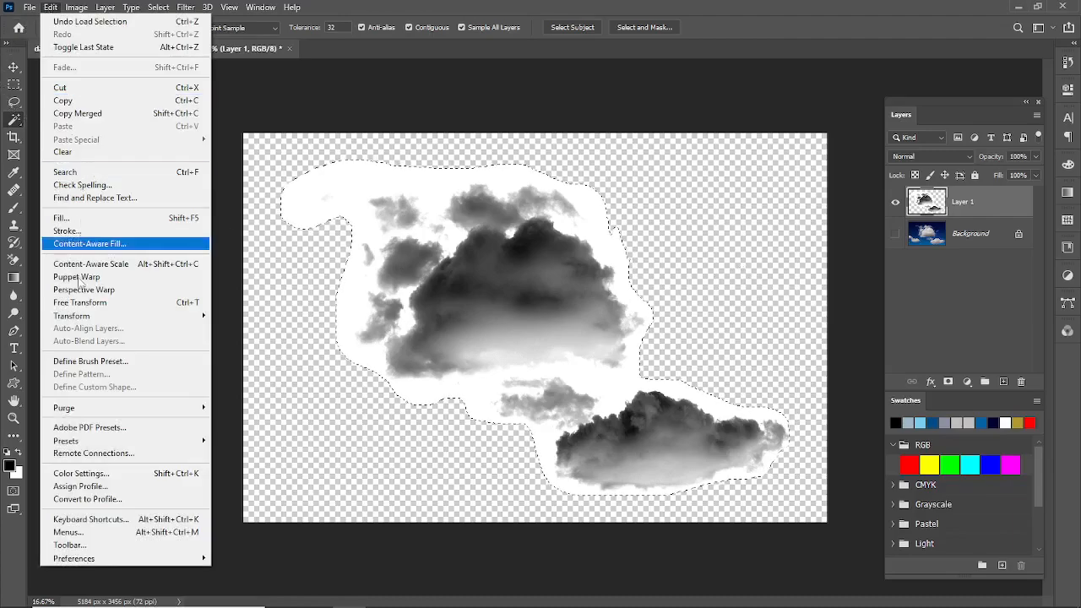
click(69, 363)
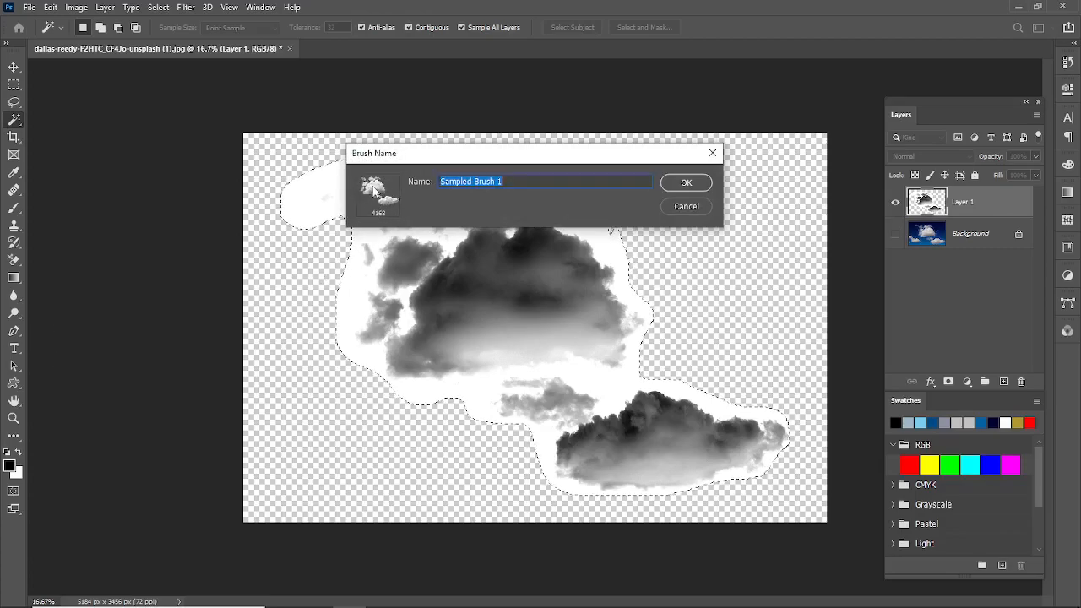
text(C)
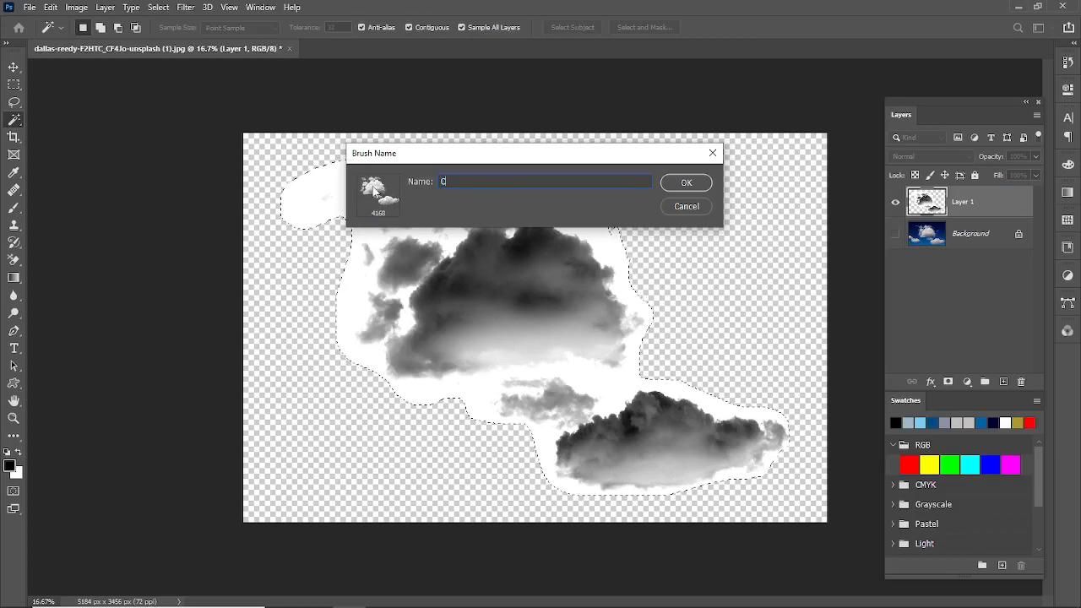
text(loud Brush)
click(683, 182)
- Deselect, fill Layer 1 with white, and test the cloud brush with a single black stamp that is undone
key(b)
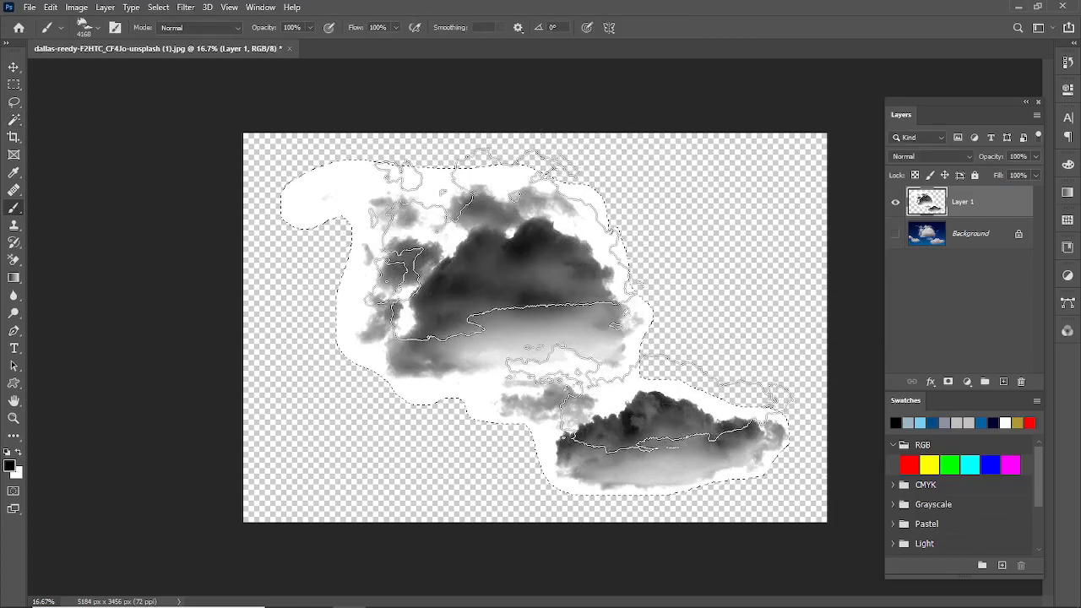
key(ctrl+d)
key(ctrl+BackSpace)
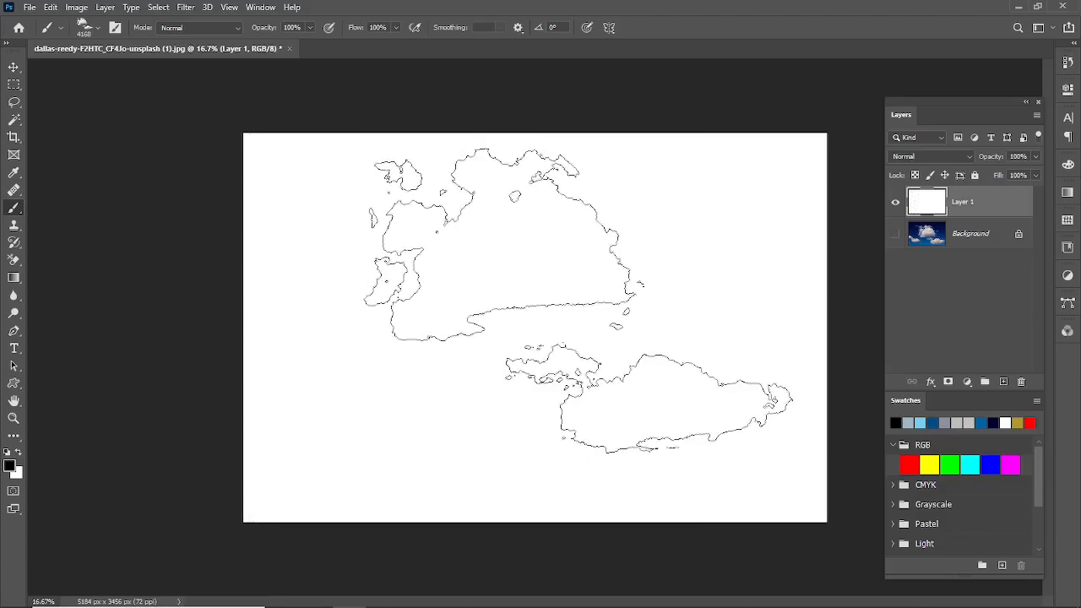
click(564, 317)
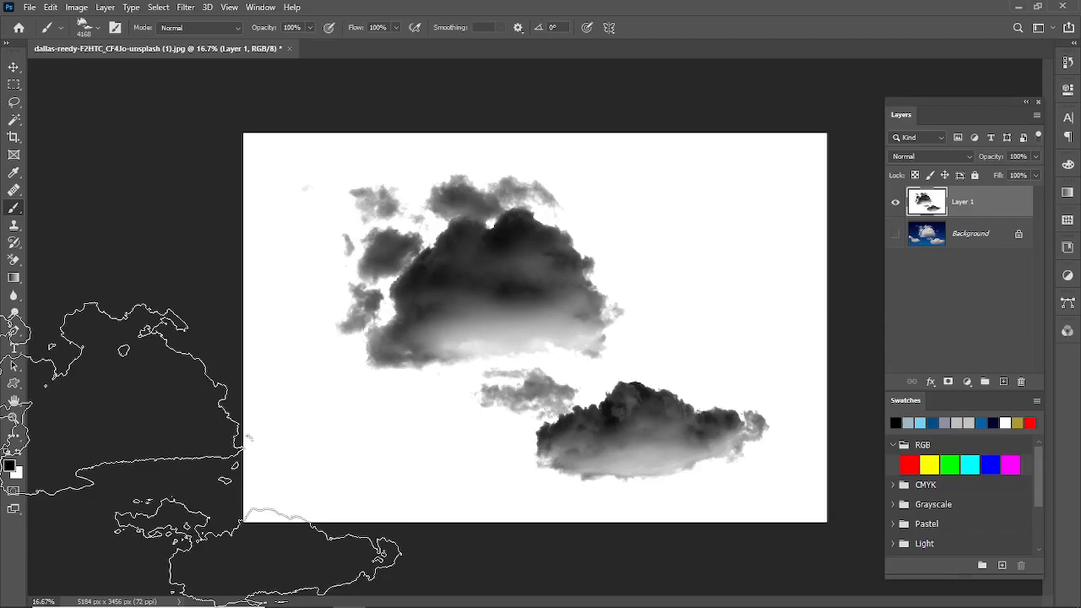
key(ctrl+z)
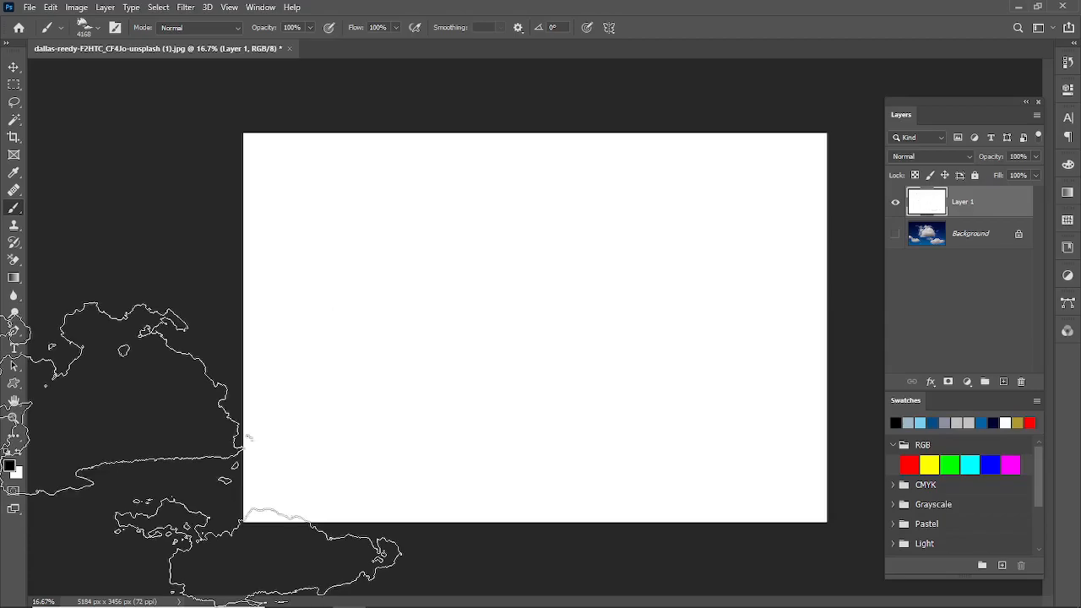
- Fill Layer 1 with a linear gradient running from dark navy at the canvas top to lighter blue at the bottom
click(13, 277)
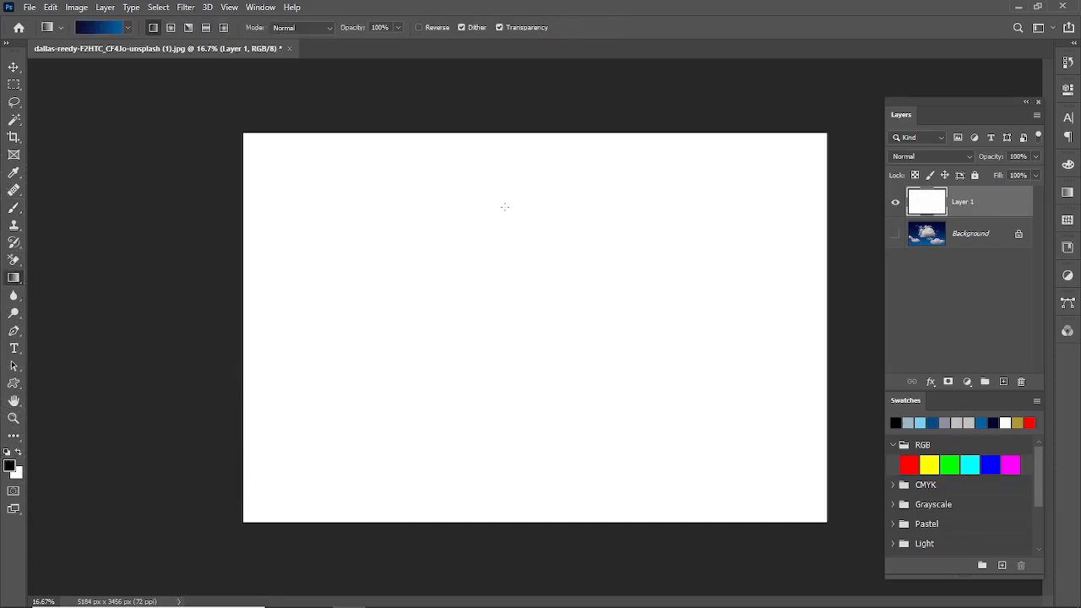
drag(519, 133, 529, 509)
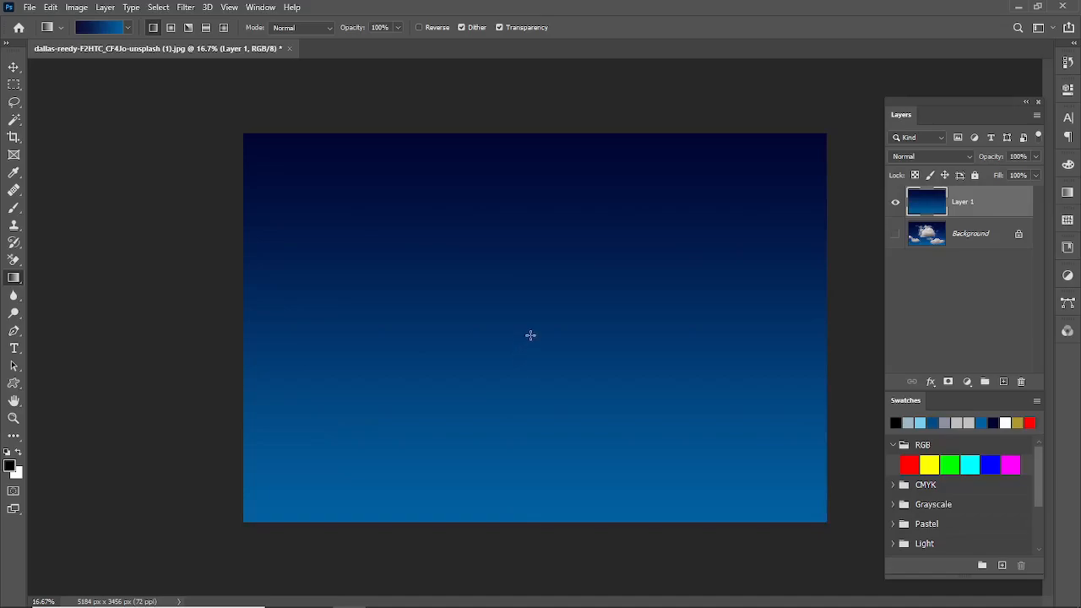
- Try the cloud brush with a single black stamp on the gradient, and undo it
key(b)
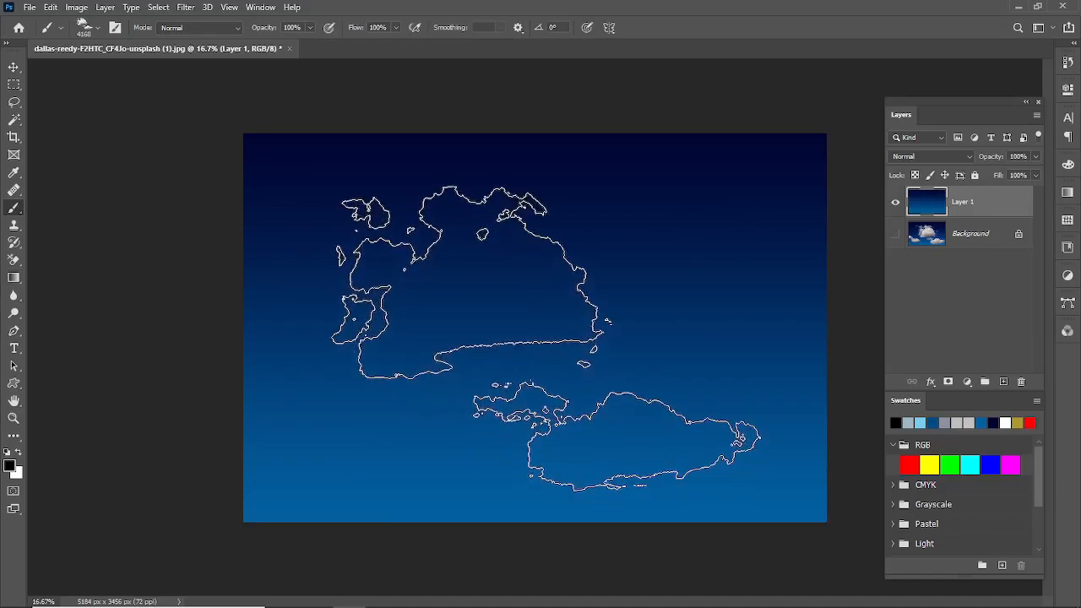
click(545, 342)
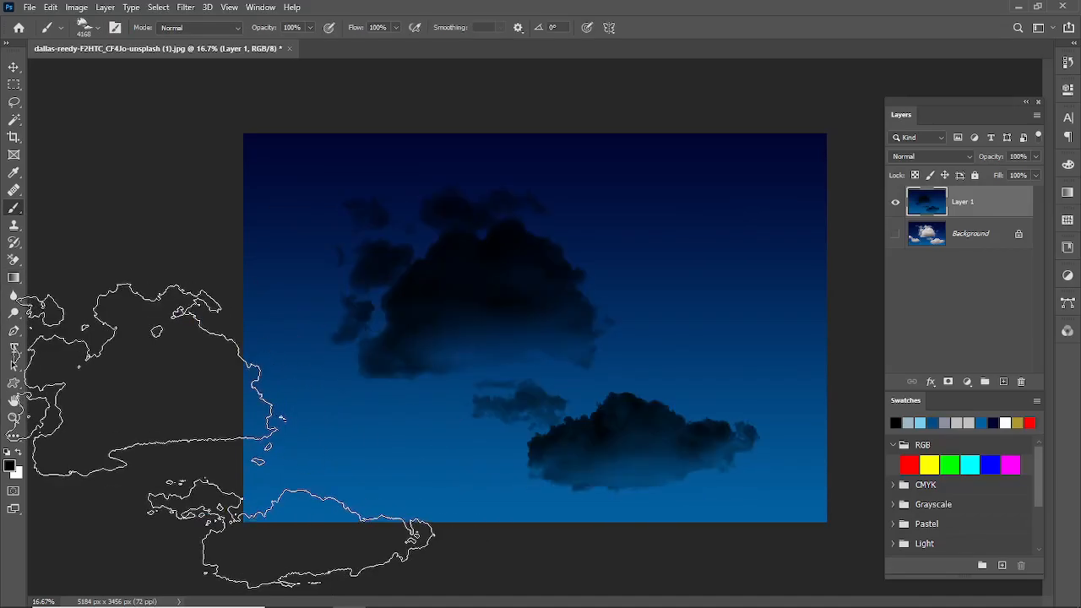
key(ctrl+z)
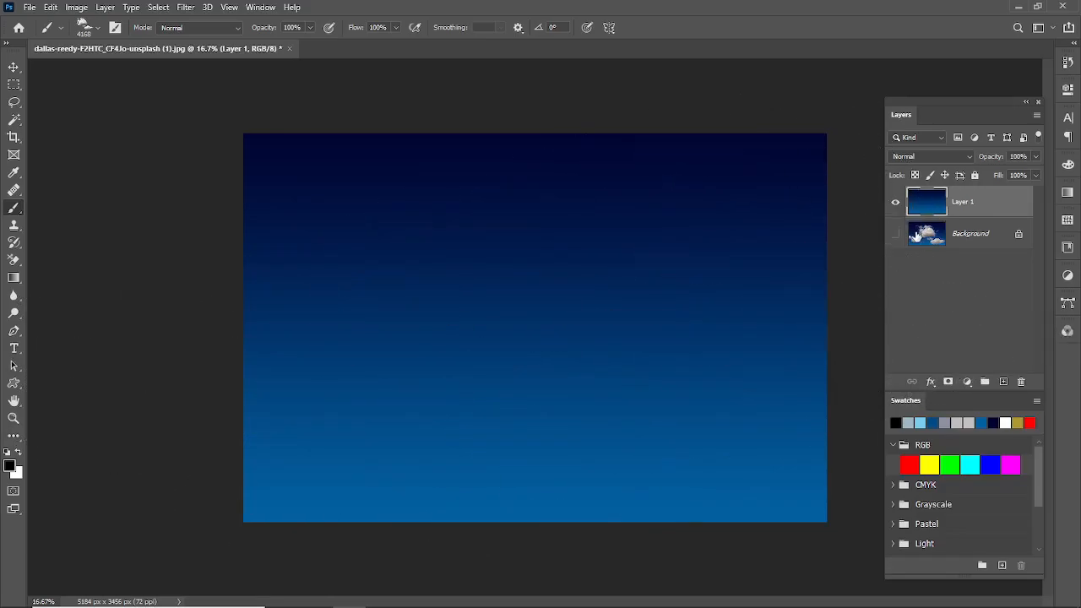
- Sample a light grey from the large cloud in the Background photo as foreground color, and return to Layer 1 with only that layer visible
click(895, 233)
click(896, 202)
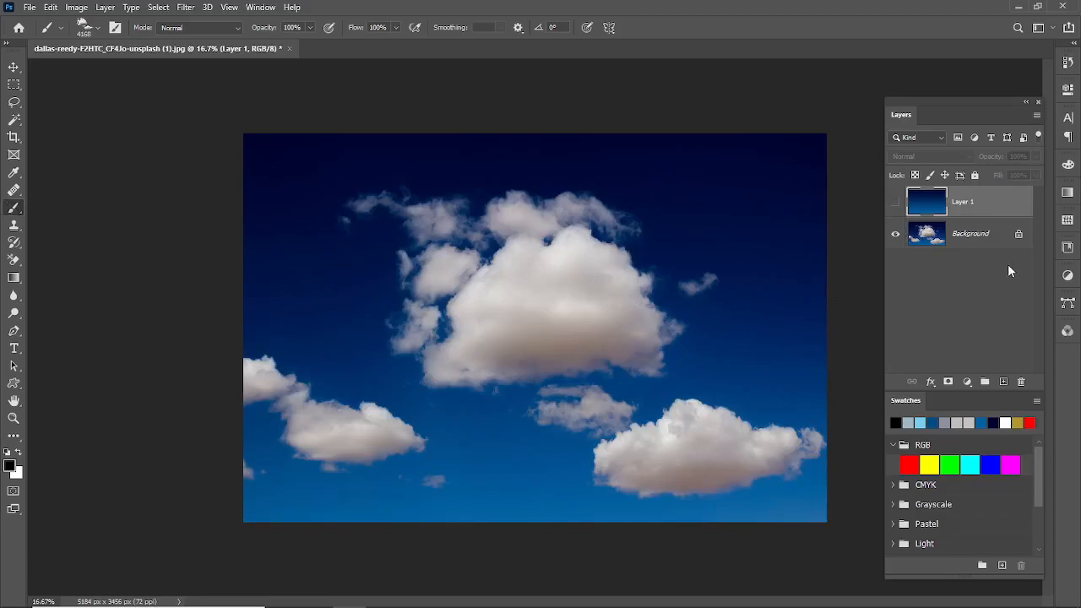
click(986, 232)
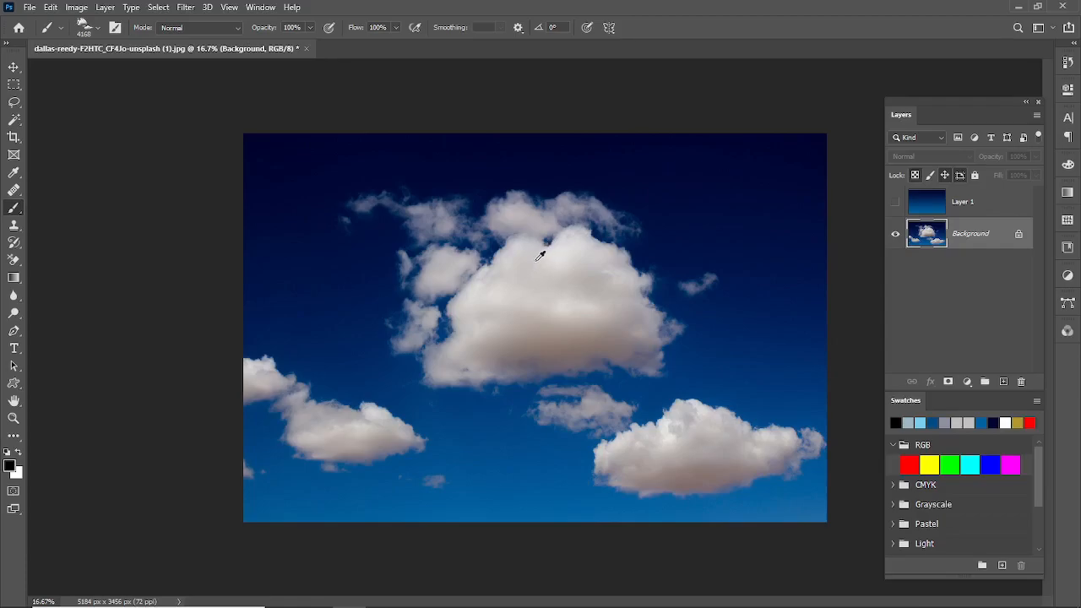
alt+click(537, 259)
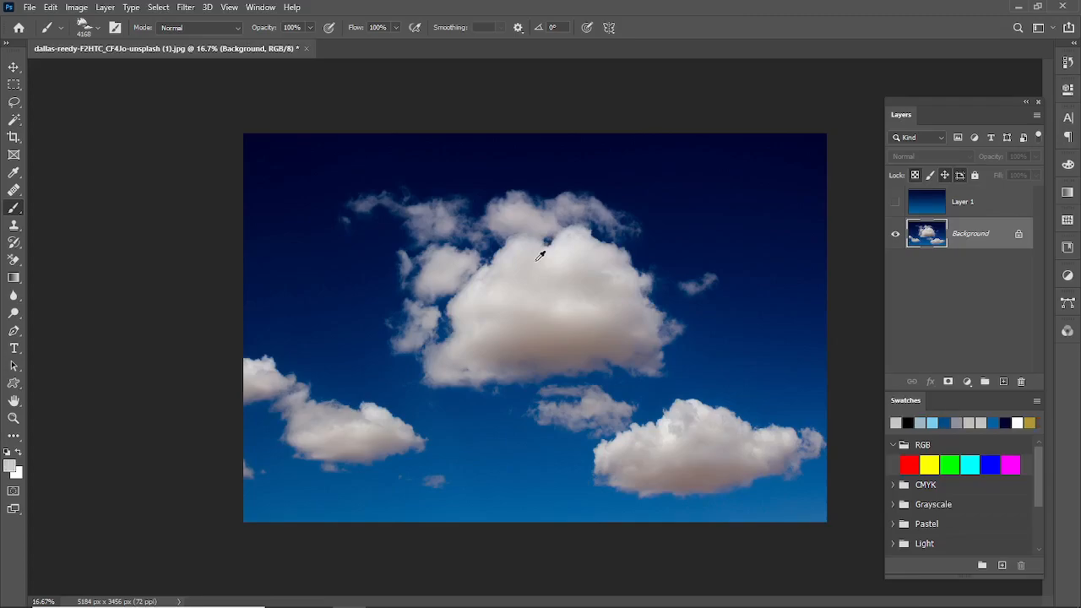
click(980, 203)
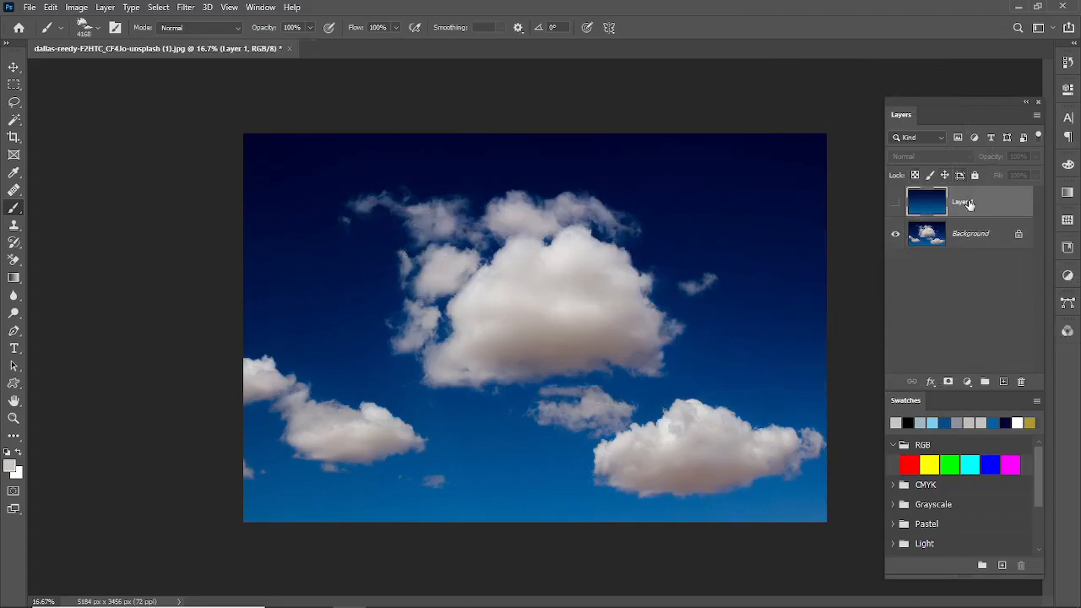
click(895, 202)
click(895, 234)
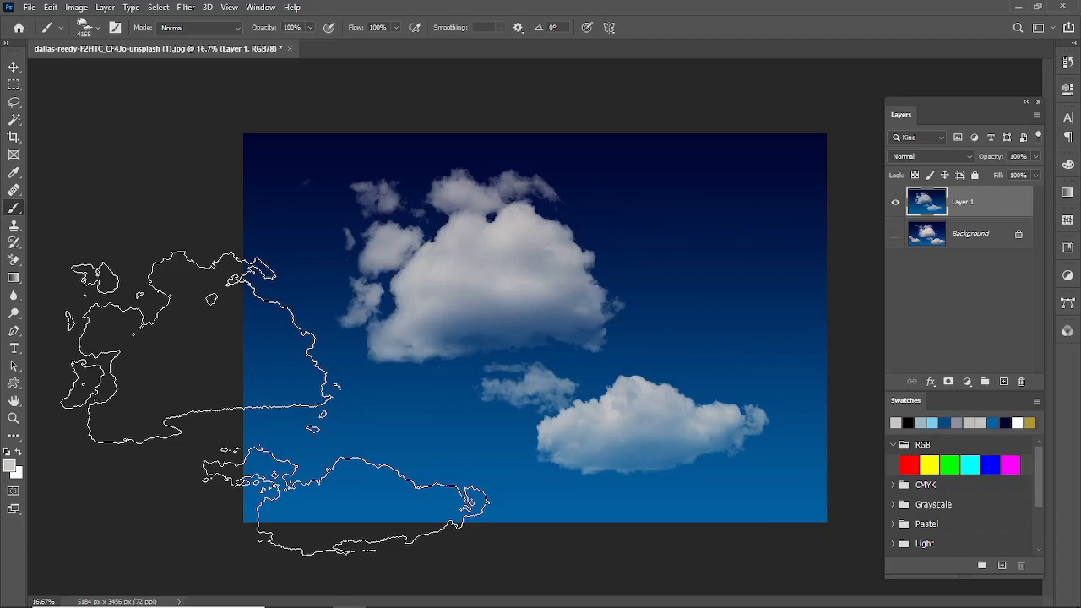
- Undo the light grey test stamp and reduce the cloud brush size to 1600 px
key(ctrl+z)
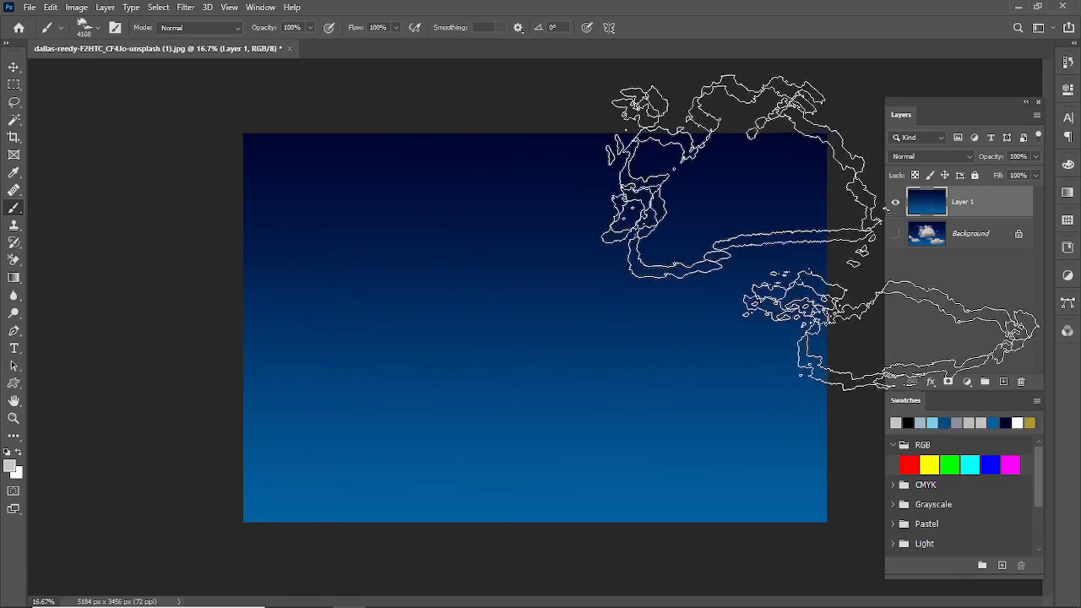
key(bracketleft)
key(bracketleft)
key(bracketleft)
key(bracketleft)
key(bracketleft)
key(bracketleft)
key(bracketleft)
key(bracketleft)
key(bracketleft)
key(bracketleft)
key(bracketleft)
key(bracketleft)
key(bracketleft)
key(bracketleft)
key(bracketleft)
key(bracketleft)
key(bracketleft)
key(bracketleft)
key(bracketleft)
key(bracketleft)
key(bracketleft)
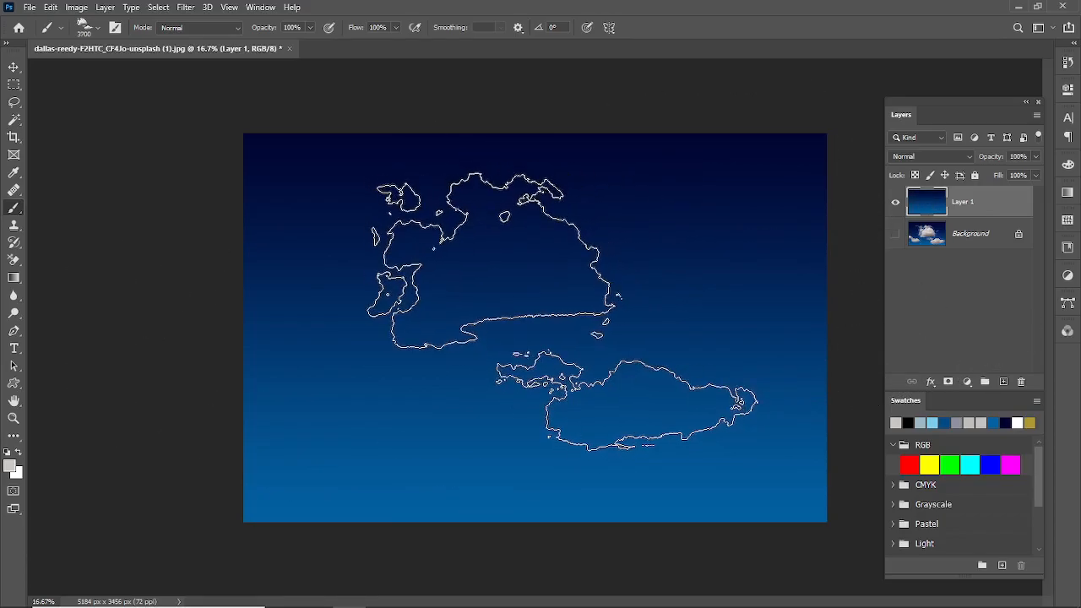
key(bracketleft)
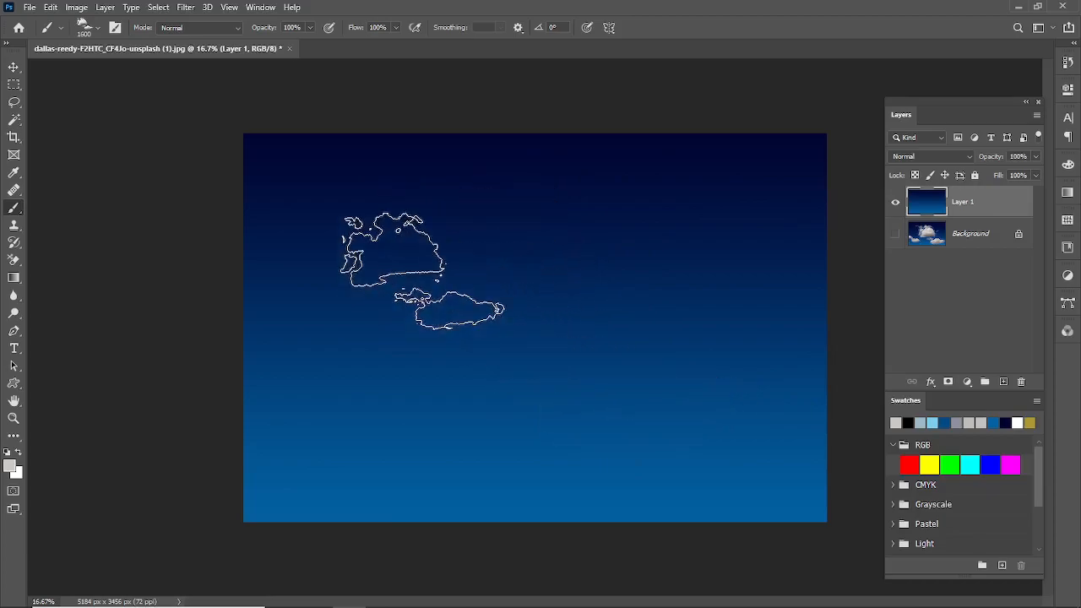
- Try stamping five separate light grey clouds across the gradient sky, and undo all of them
click(422, 272)
click(589, 357)
click(728, 238)
click(422, 435)
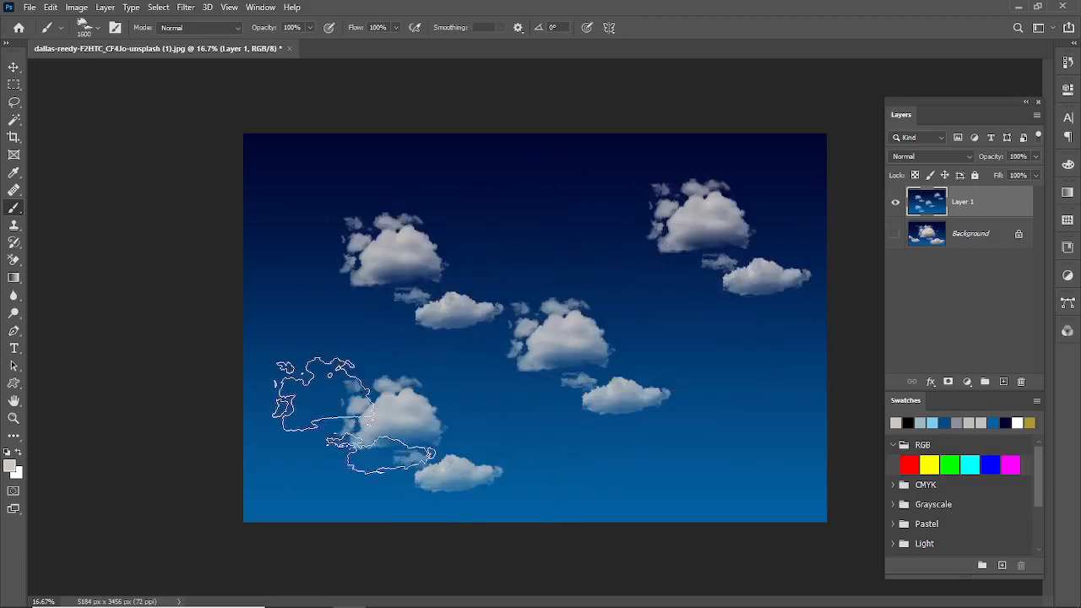
click(369, 195)
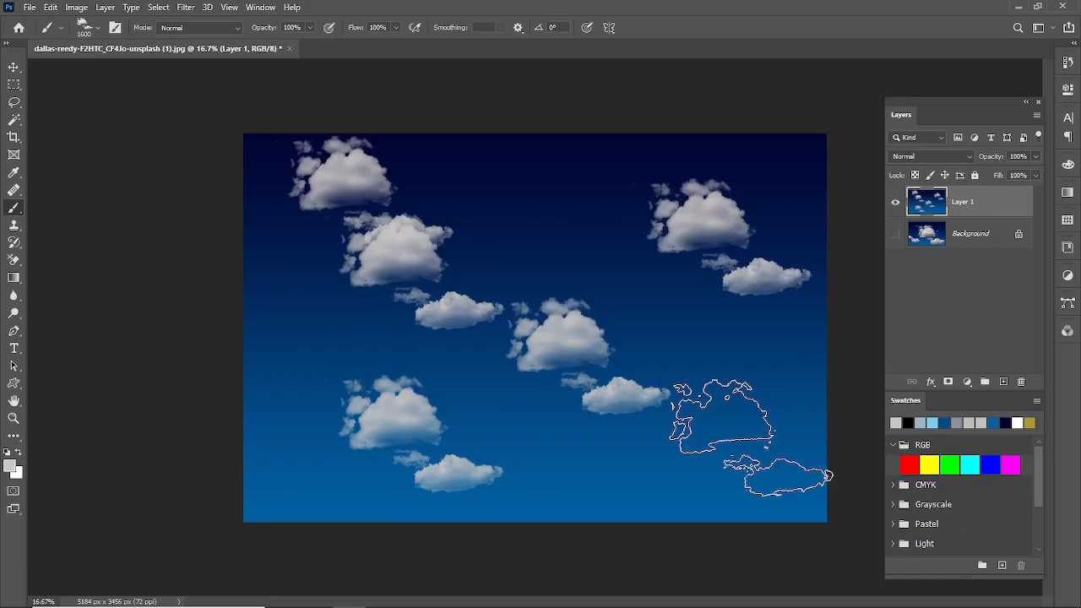
key(ctrl+z)
key(ctrl+z)
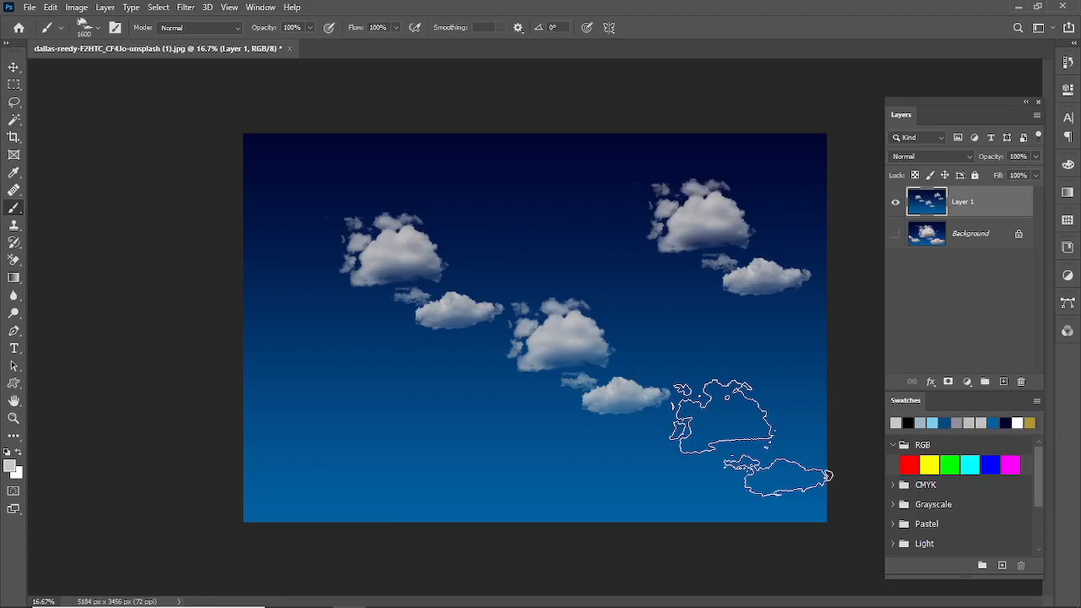
key(ctrl+z)
key(ctrl+z)
key(ctrl+z)
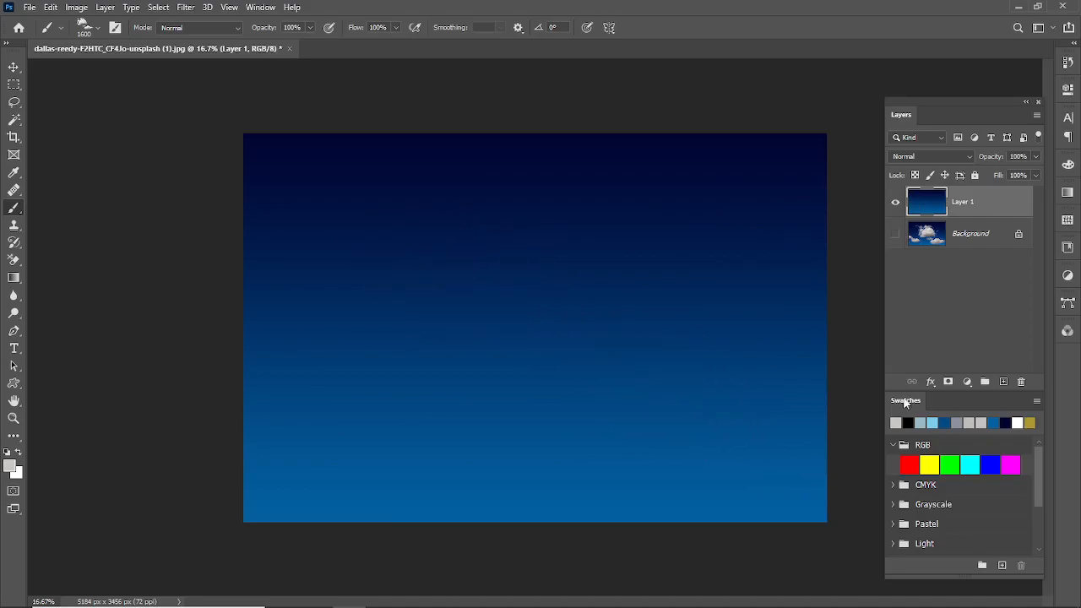
- Try a continuous cloud brush stroke sweeping across the sky plus a single stamp, and undo both
mouse_move(308, 211)
mouse_down()
mouse_move(416, 357)
mouse_move(664, 384)
mouse_move(726, 321)
mouse_up()
click(725, 321)
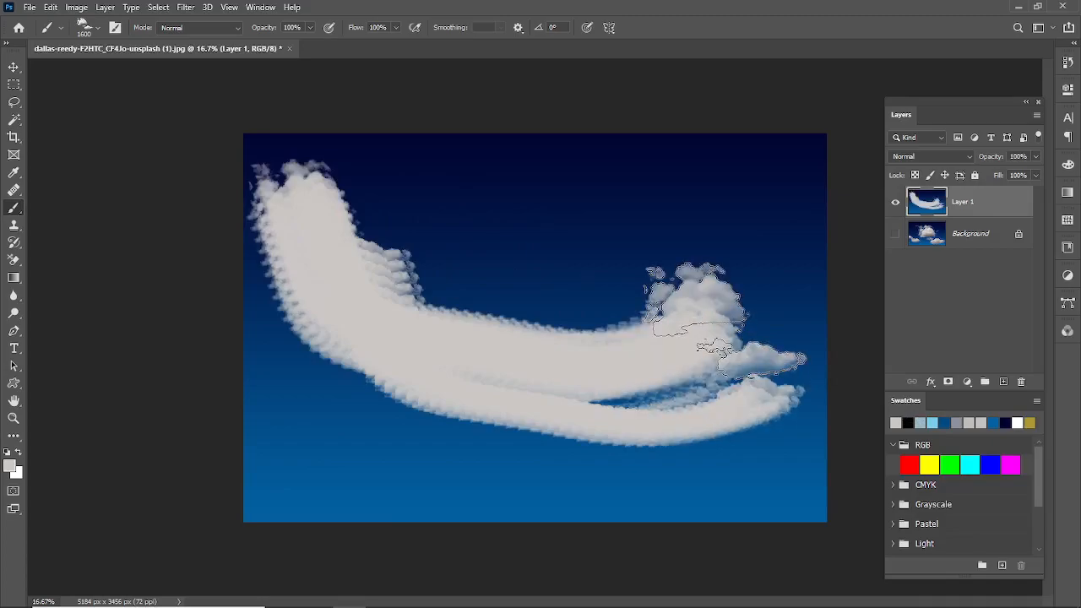
key(ctrl+z)
key(ctrl+z)
key(ctrl+z)
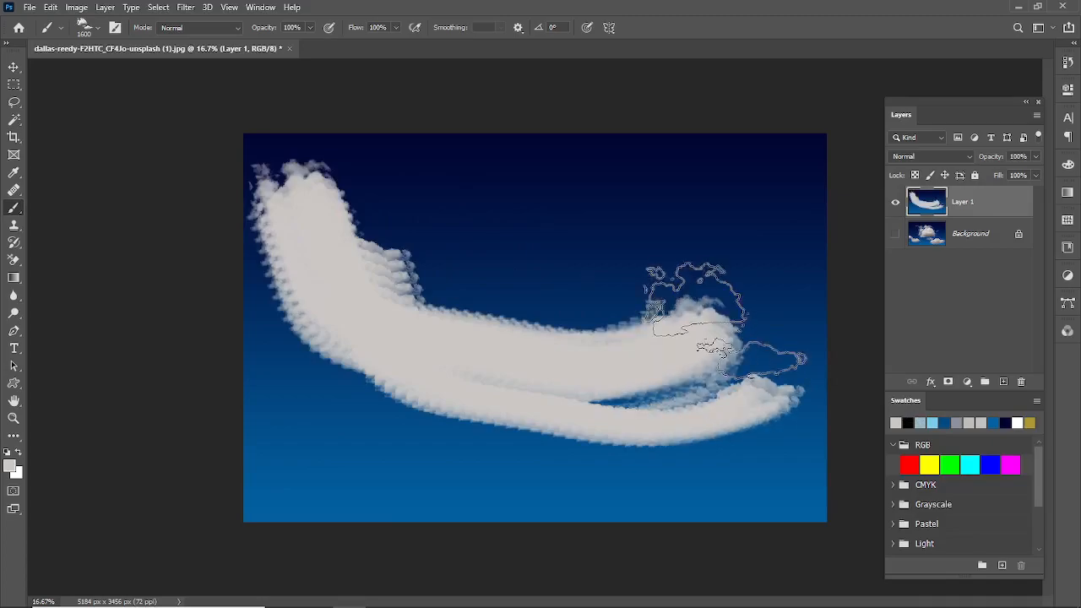
key(ctrl+z)
key(ctrl+z)
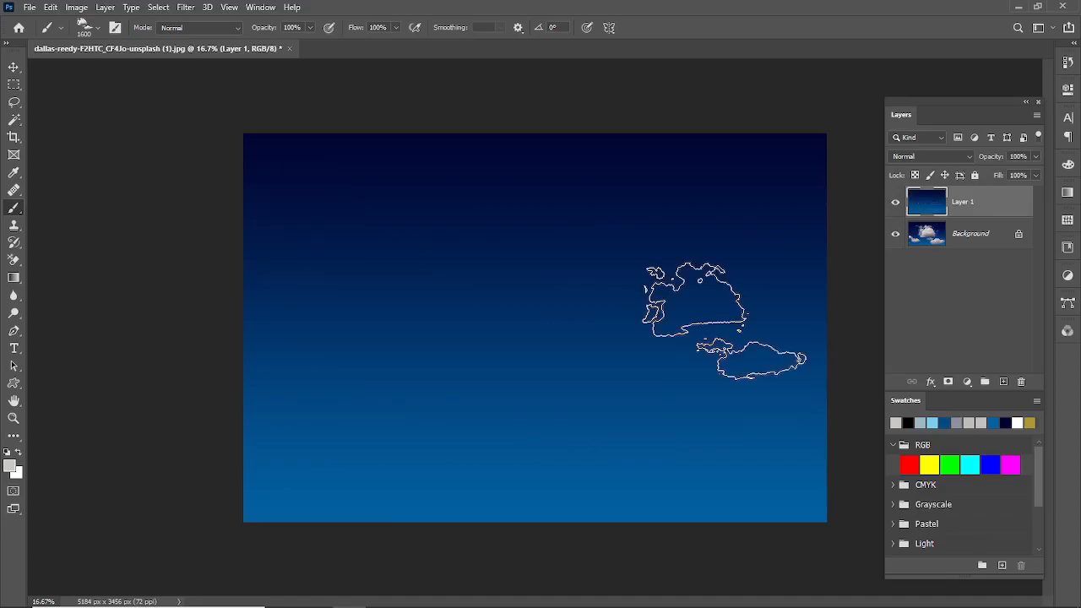
- Set the cloud brush's tip spacing to 76% in the brush settings
click(116, 28)
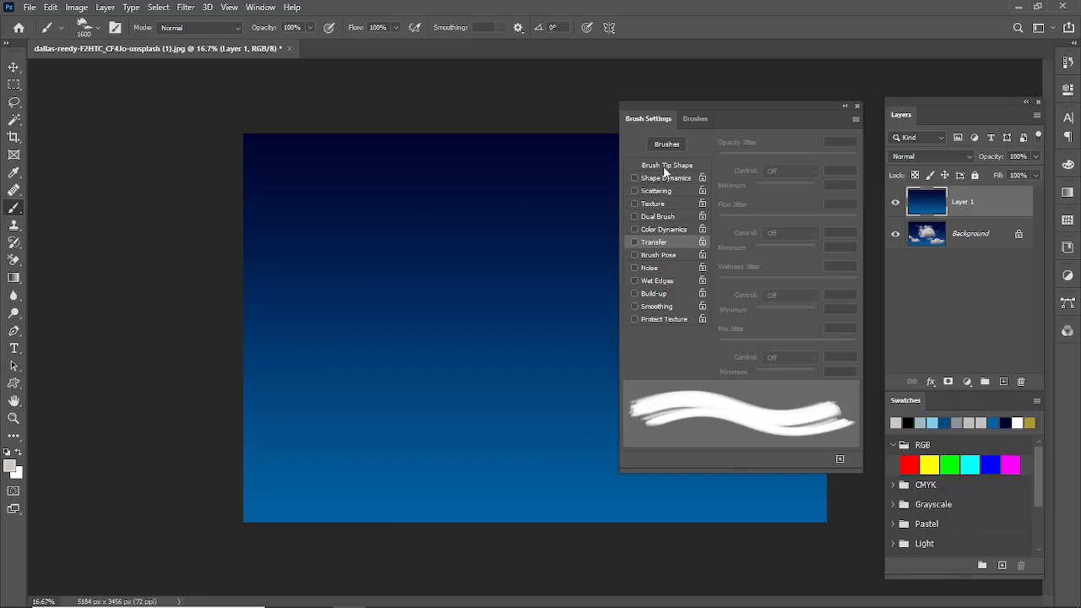
click(665, 168)
mouse_move(726, 348)
mouse_down()
mouse_move(794, 355)
mouse_move(770, 366)
mouse_up()
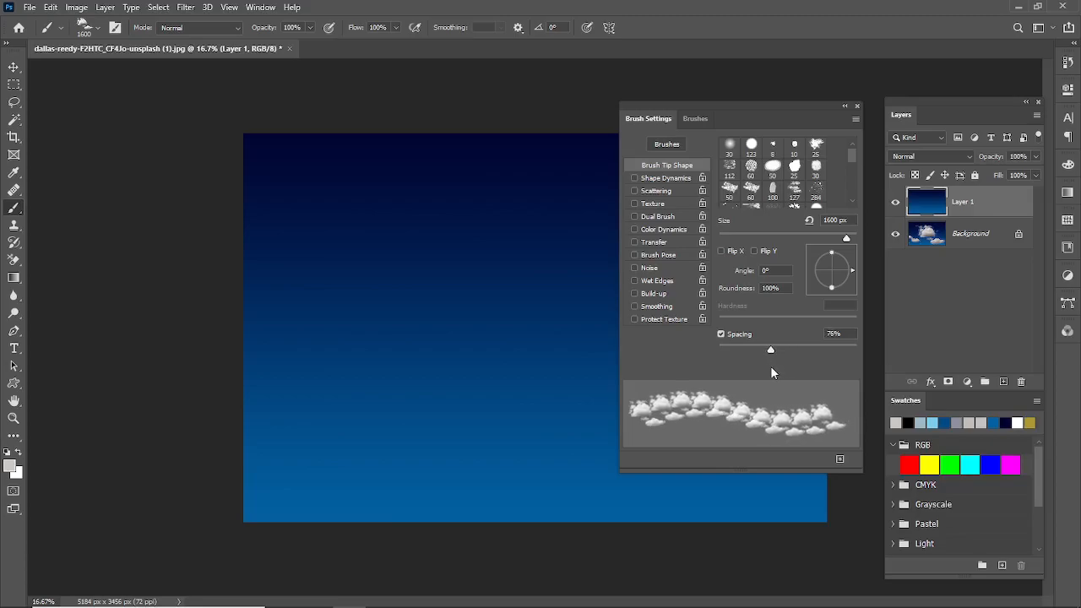
- Enable Shape Dynamics with size jitter 54%, minimum diameter 9%, angle jitter 10% and roundness jitter 3%
click(666, 179)
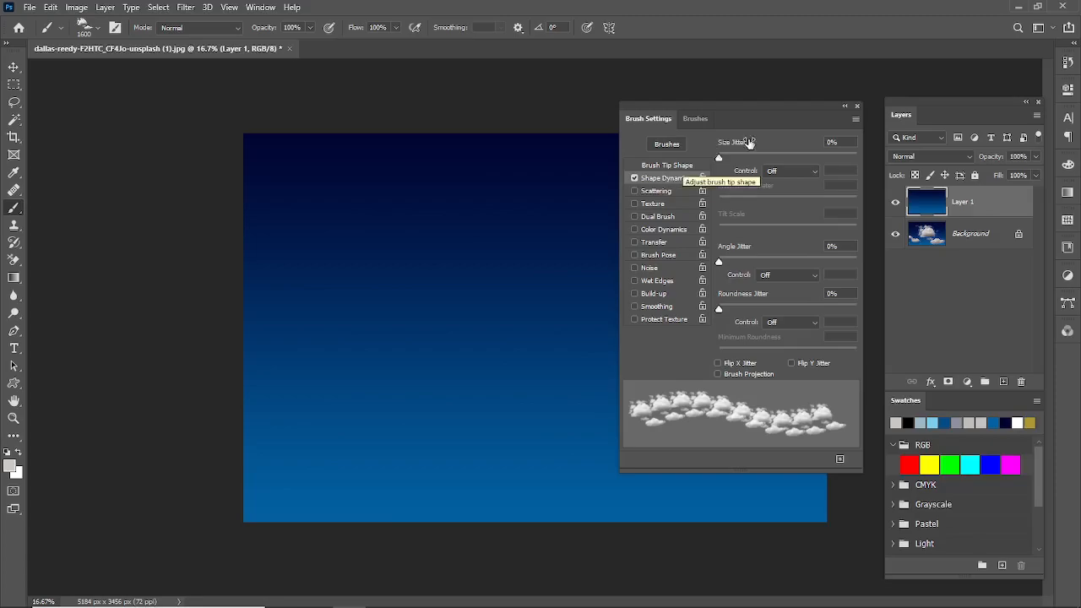
drag(743, 158, 793, 162)
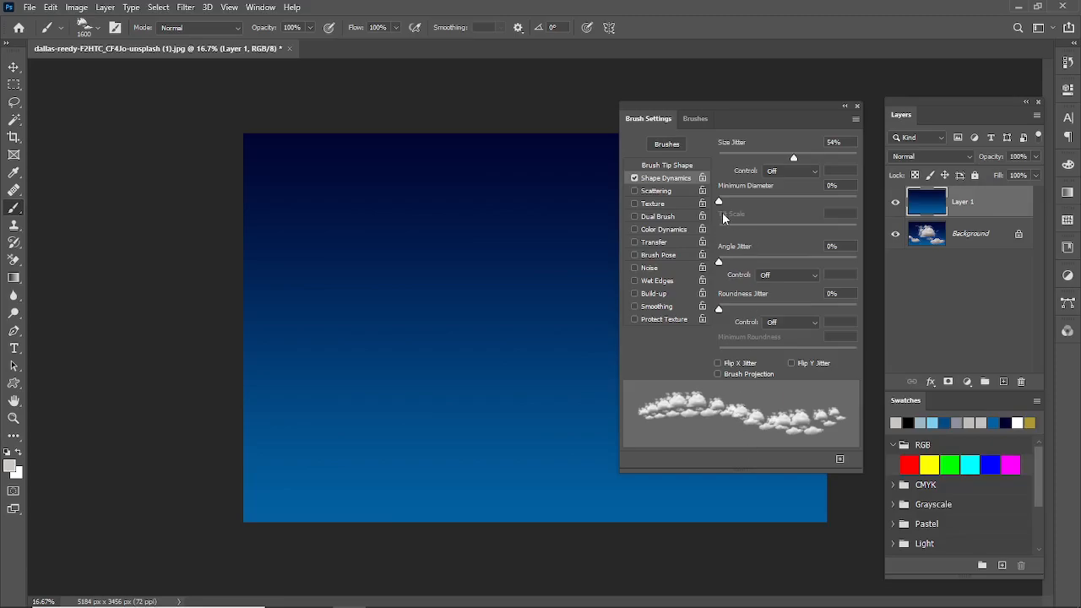
mouse_move(719, 201)
mouse_down()
mouse_move(740, 207)
mouse_move(732, 216)
mouse_up()
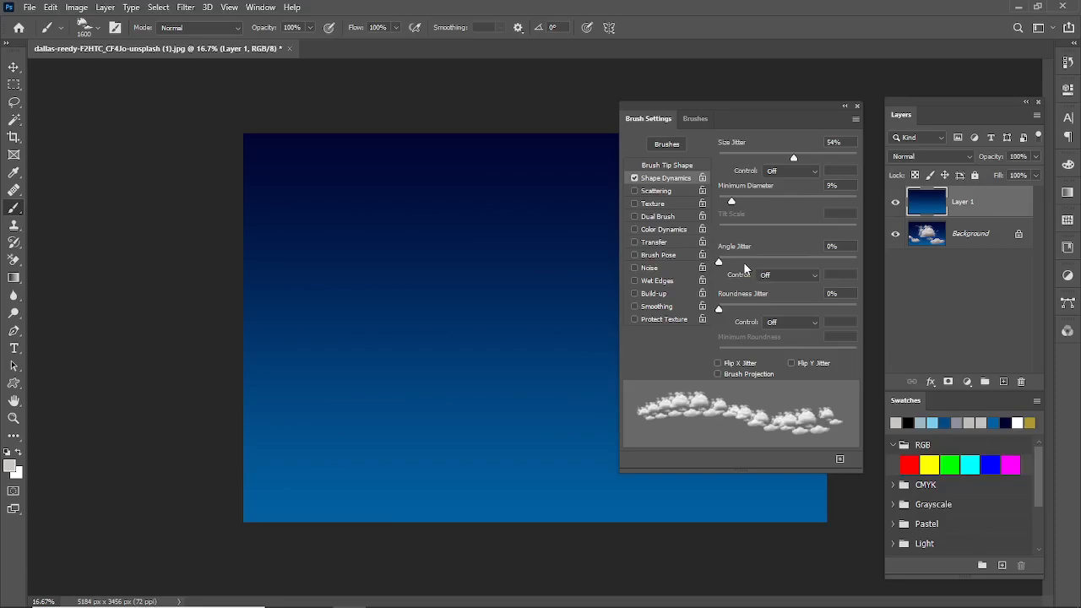
drag(719, 262, 726, 262)
drag(723, 306, 723, 312)
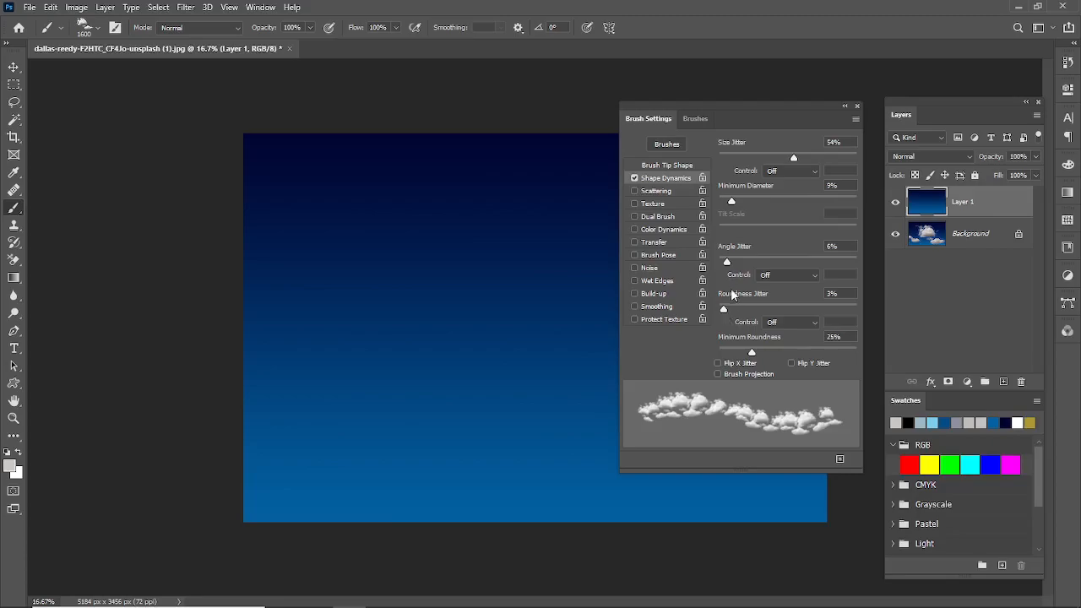
mouse_move(727, 263)
mouse_down()
mouse_move(826, 260)
mouse_move(732, 266)
mouse_up()
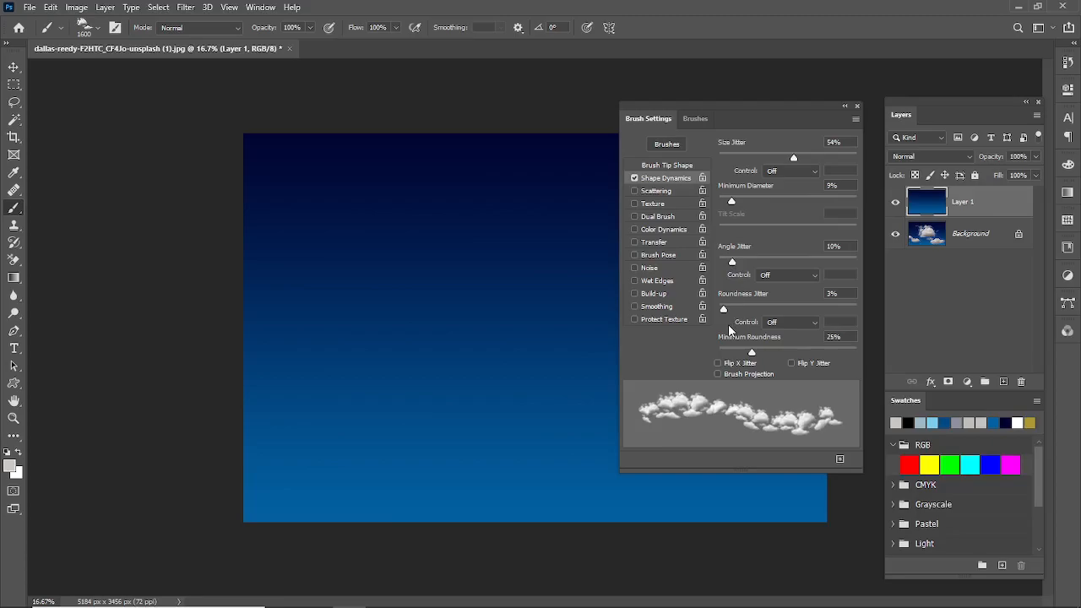
- Enable Scattering for the cloud brush with scatter 162% and a count of 3
click(667, 192)
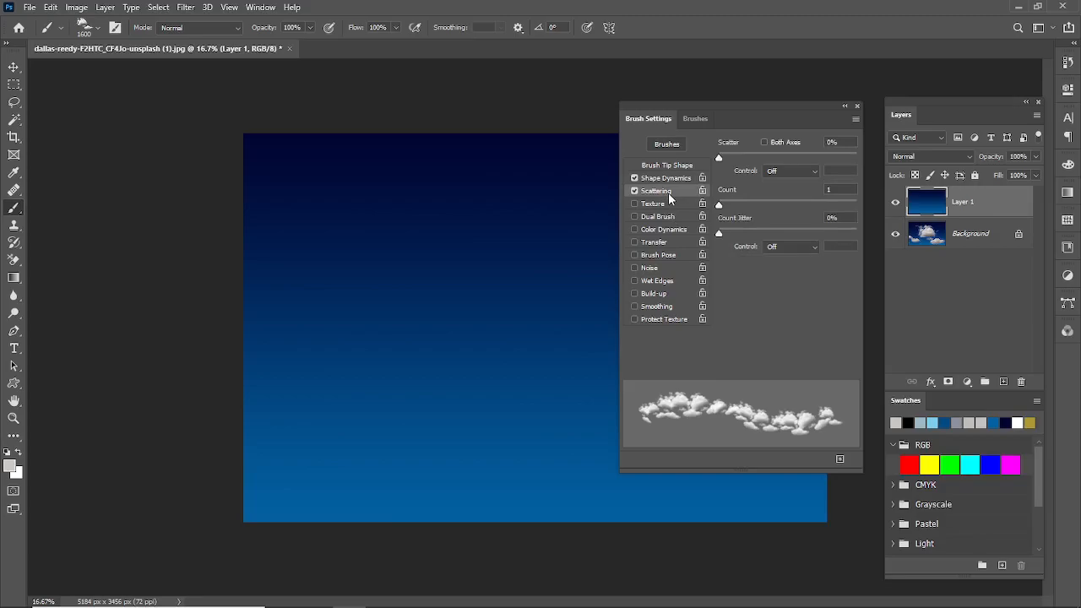
drag(719, 159, 742, 160)
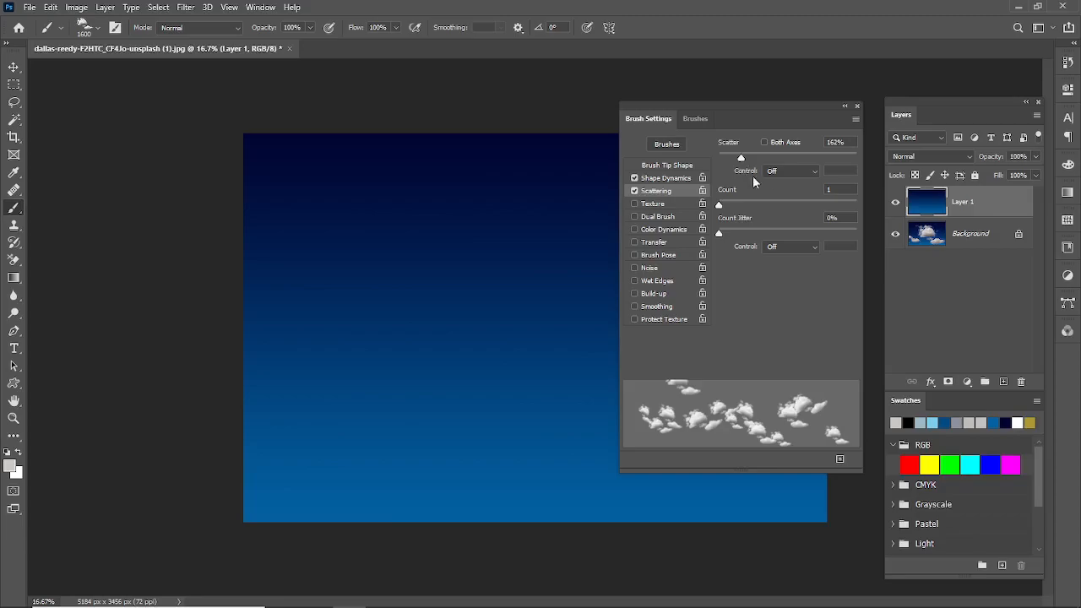
drag(719, 203, 740, 207)
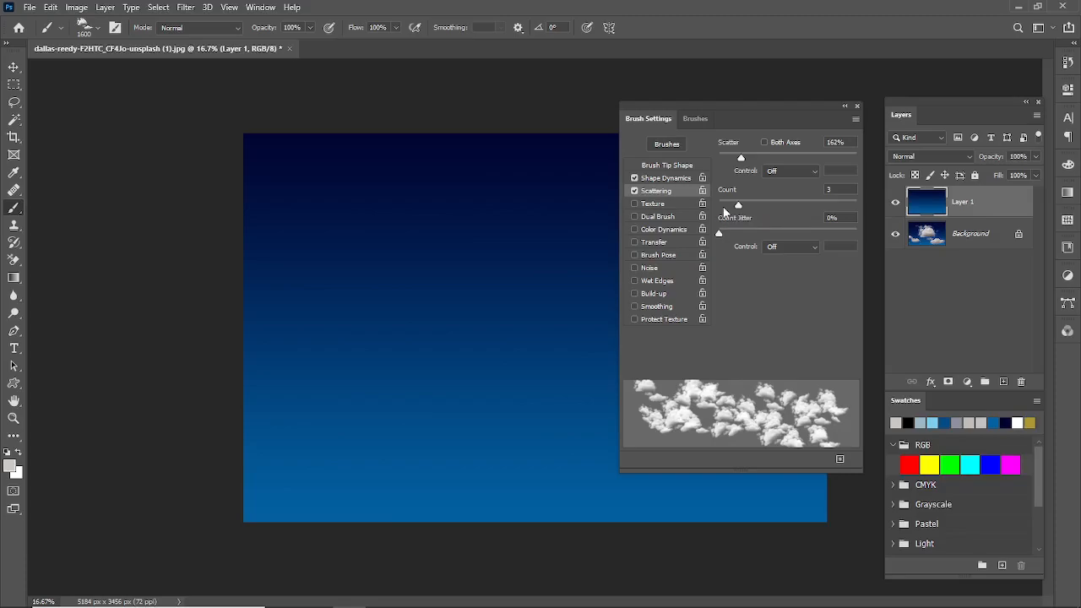
- Enable Transfer for the brush, slightly raise its opacity jitter, and close the brush settings
click(659, 243)
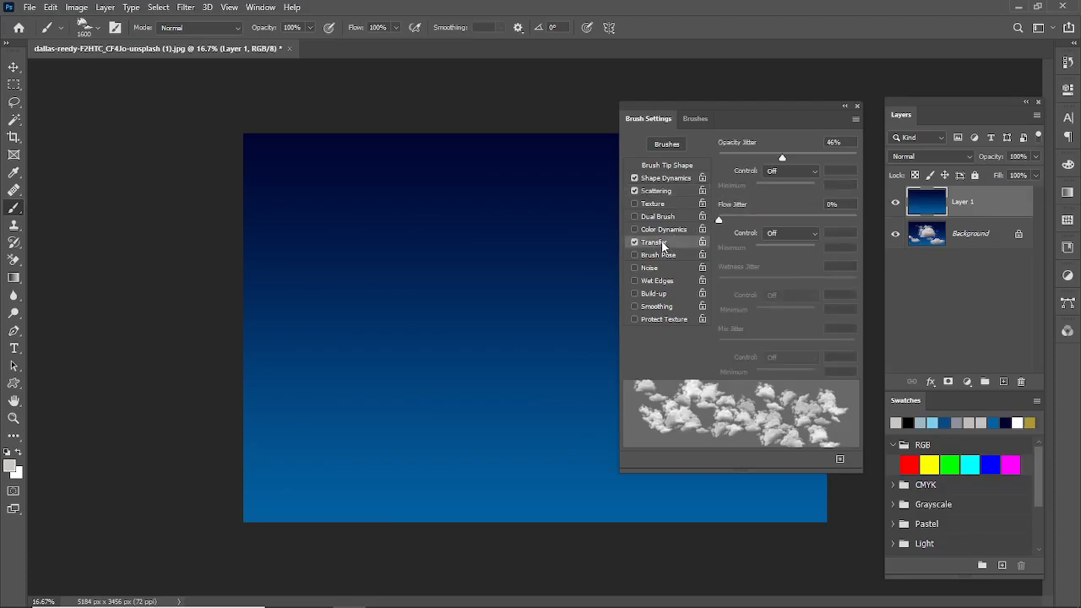
mouse_move(782, 157)
mouse_down()
mouse_move(725, 172)
mouse_move(787, 168)
mouse_up()
click(855, 107)
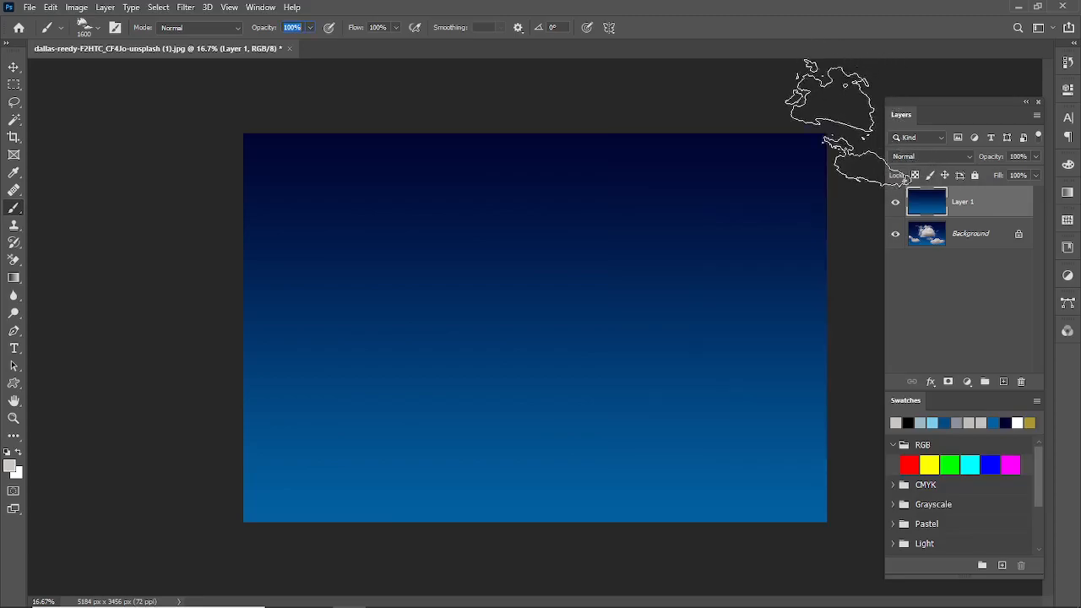
- Try the scattered cloud brush with one long stroke across the sky, and undo it
mouse_move(338, 308)
mouse_down()
mouse_move(594, 384)
mouse_move(730, 239)
mouse_move(764, 372)
mouse_up()
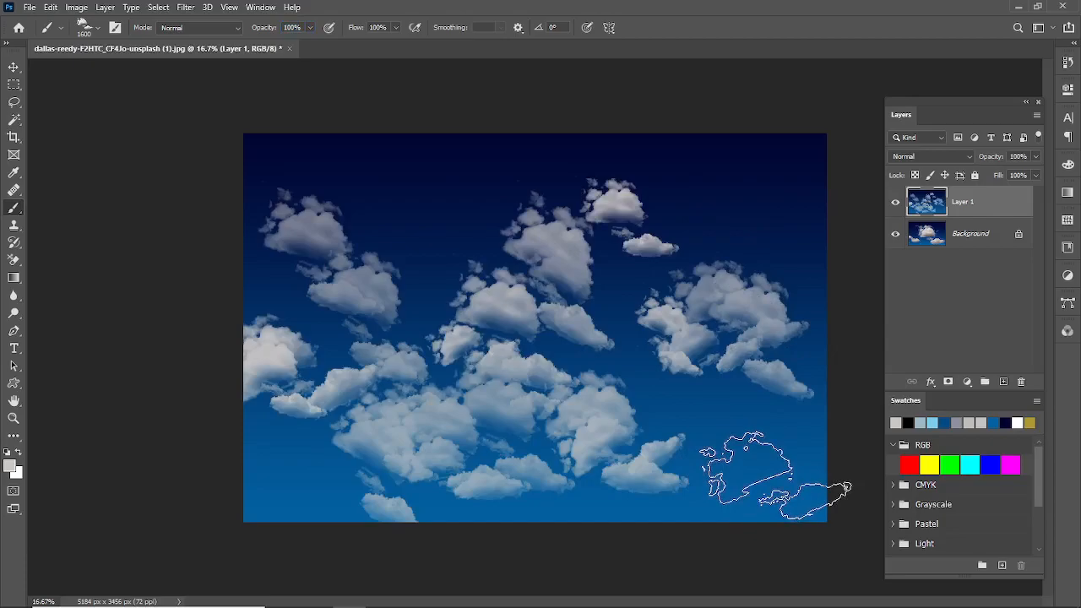
key(ctrl+z)
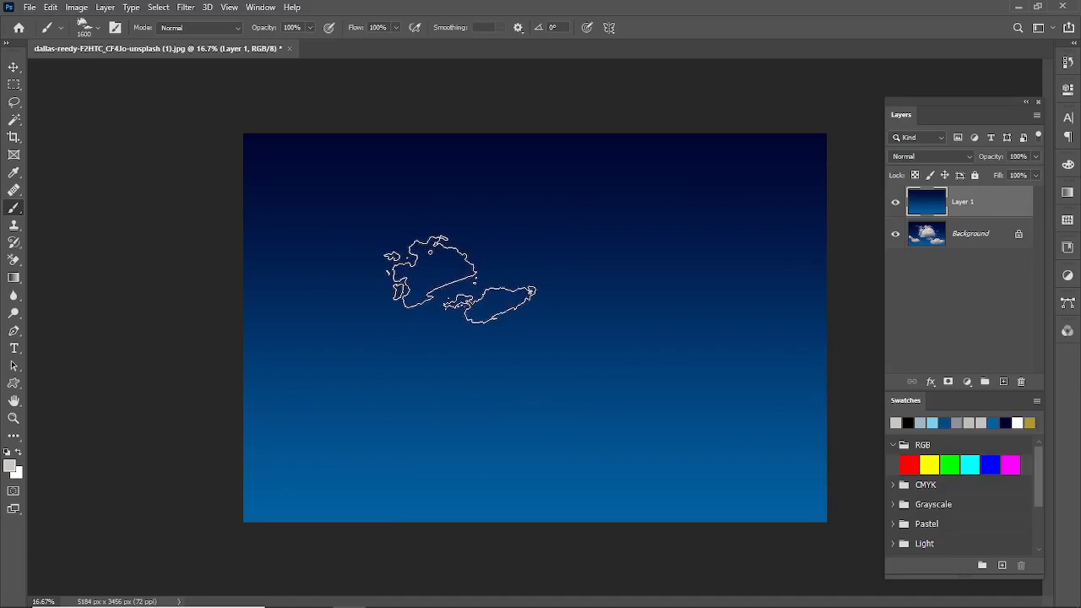
- Stamp three separate clouds on Layer 1: two around the middle of the sky and one in its lower left area
click(460, 280)
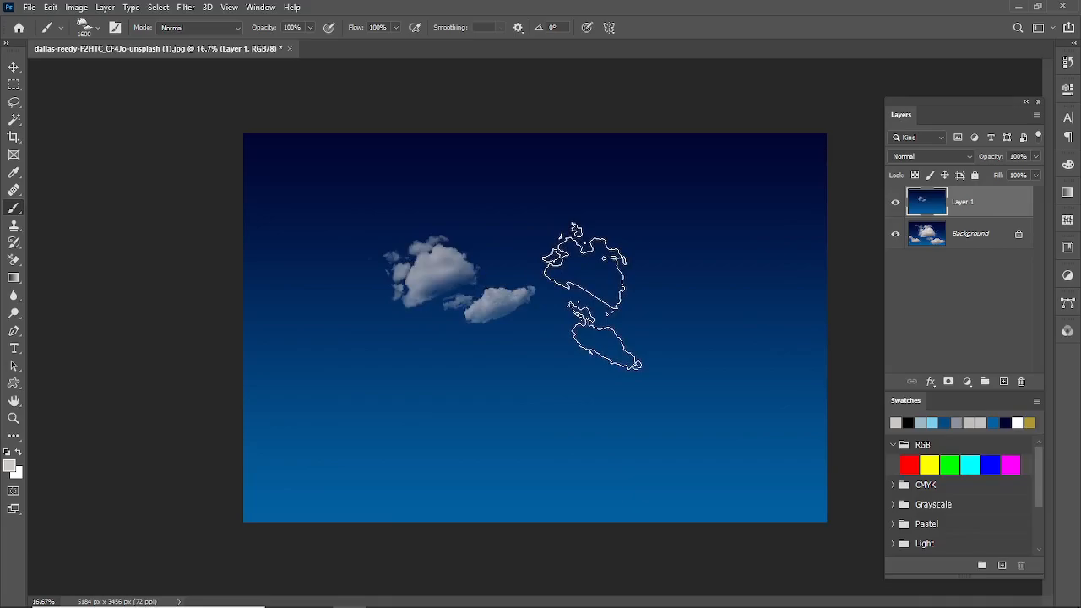
click(592, 295)
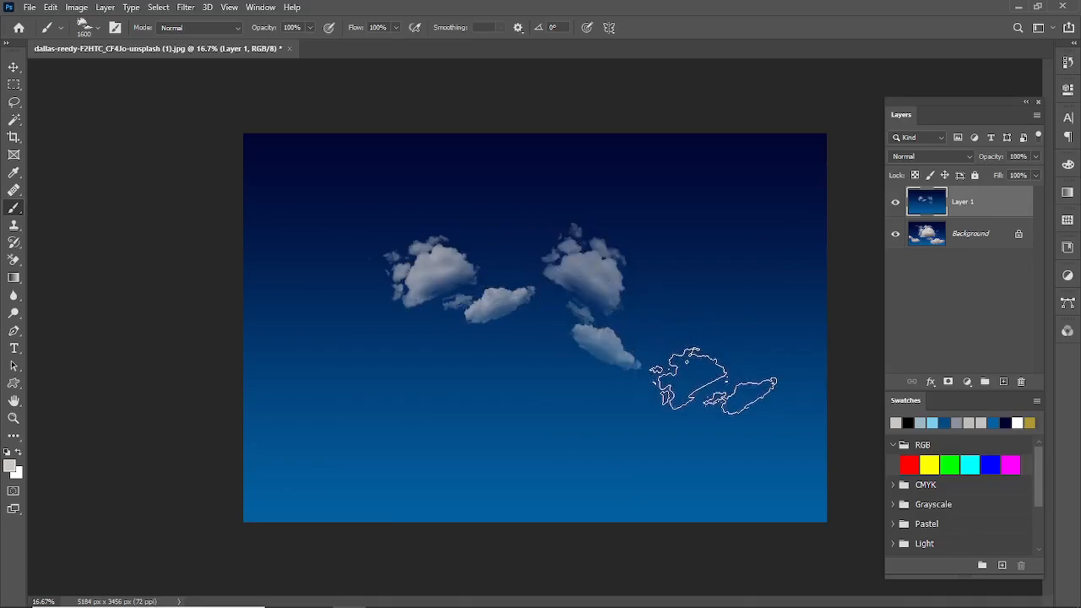
click(419, 424)
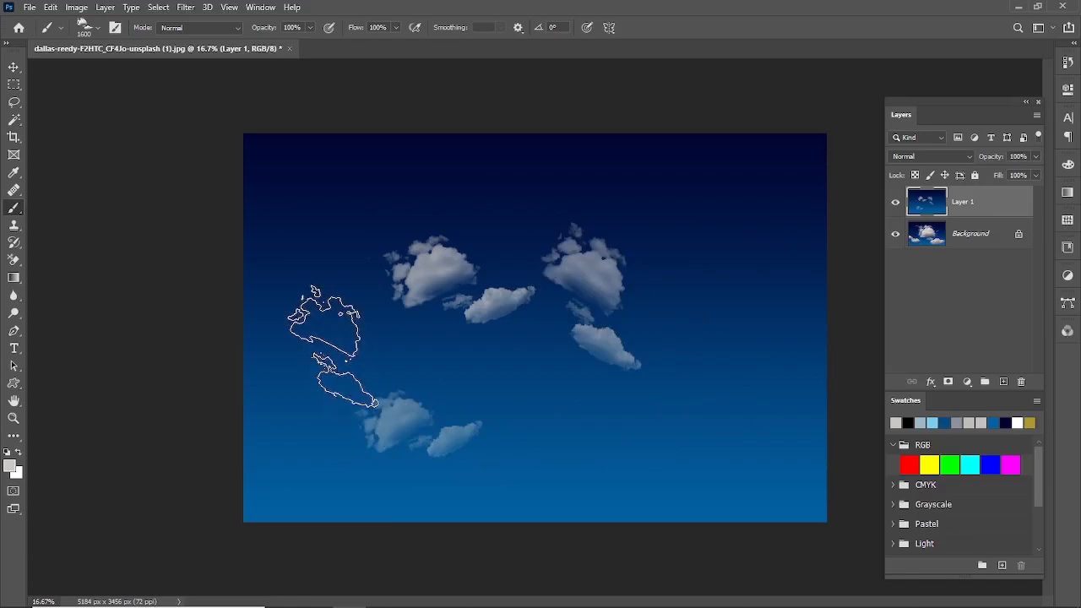
- Stamp four more clouds on Layer 1, in the upper left, upper right, lower right and lower middle of the sky
click(305, 228)
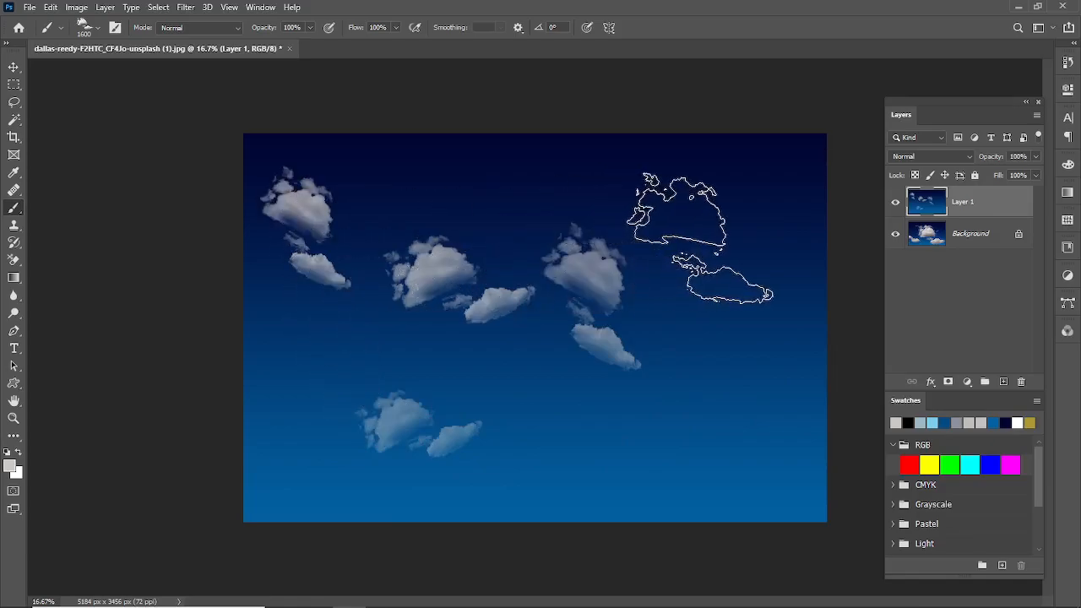
click(729, 242)
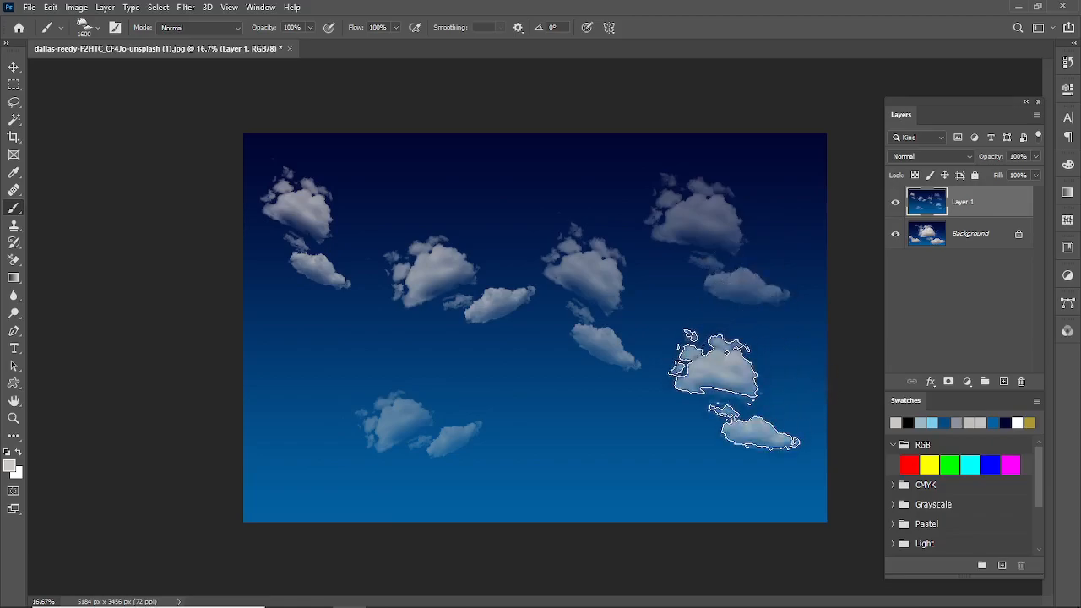
click(584, 418)
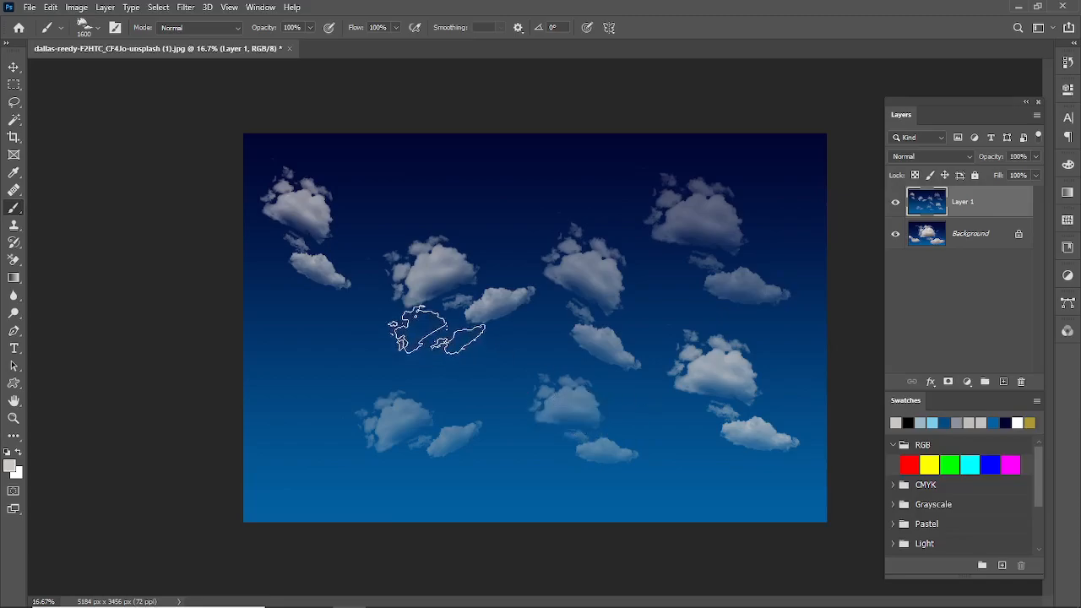
- Open the Unsplash JPG photo of a city skyline and beach as a second document
click(30, 7)
click(40, 33)
double_click(447, 409)
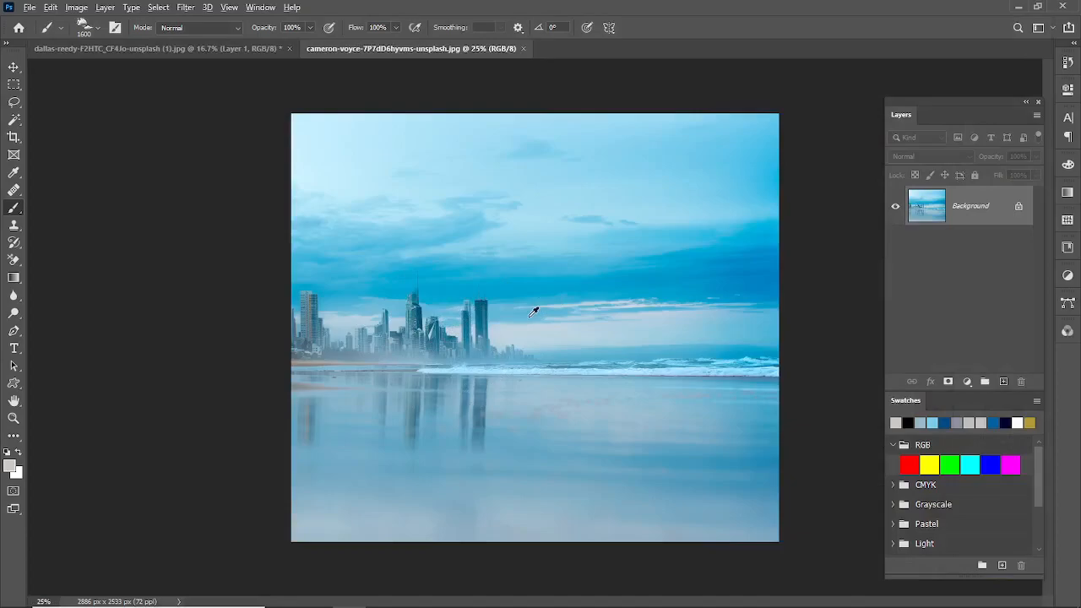
- Sample the light blue from the upper middle of the photo's sky and stamp a cloud in the sky with it
scroll(535, 309, up, 4)
drag(555, 205, 470, 410)
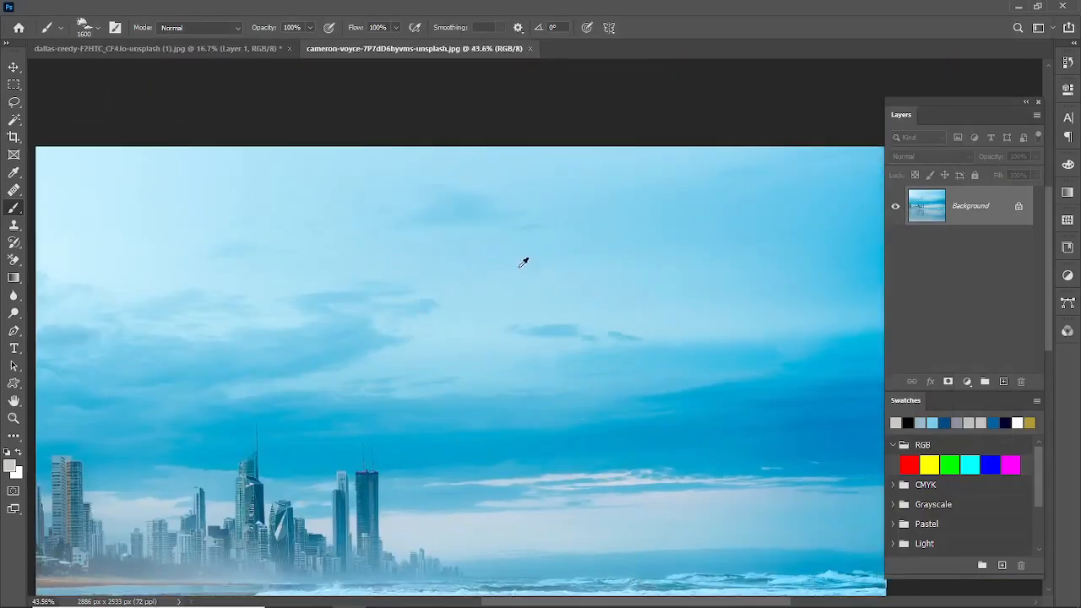
alt+click(522, 237)
click(503, 239)
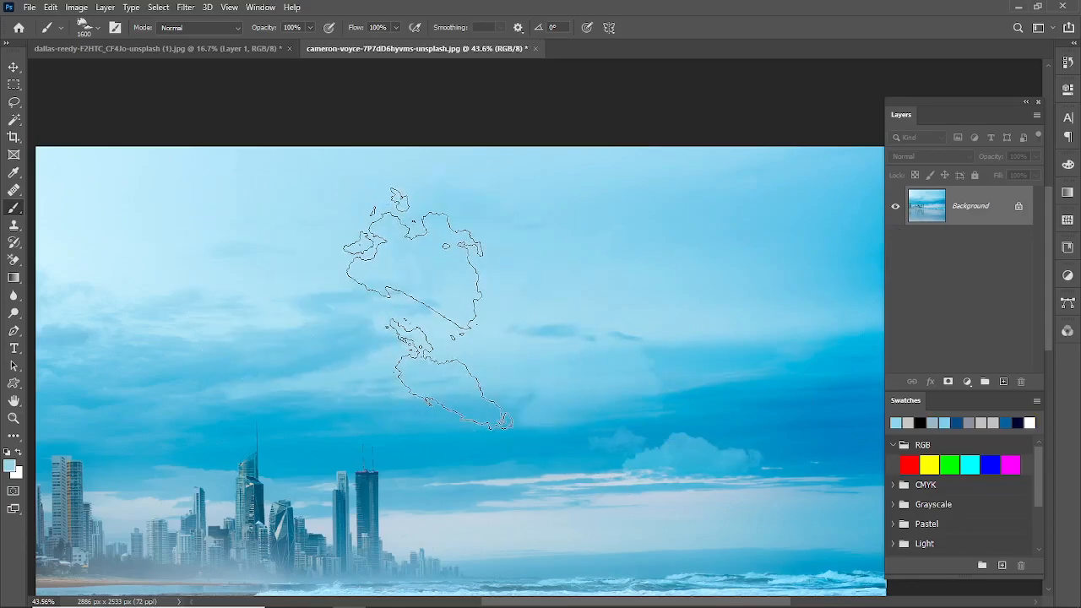
scroll(427, 309, down, 2)
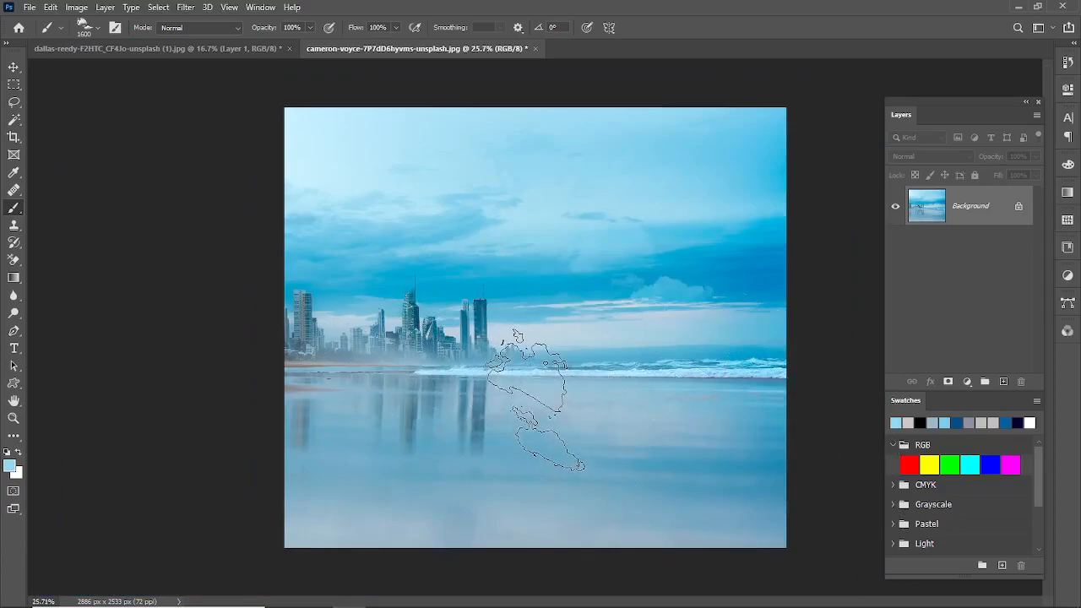
- Enlarge the cloud brush to 5000 px, try one huge cloud stamp over the middle of the photo, and undo it
key(bracketright)
key(bracketright)
key(bracketright)
key(bracketright)
key(bracketright)
key(bracketright)
key(bracketright)
key(bracketright)
key(bracketright)
key(bracketright)
key(bracketright)
key(bracketright)
key(bracketright)
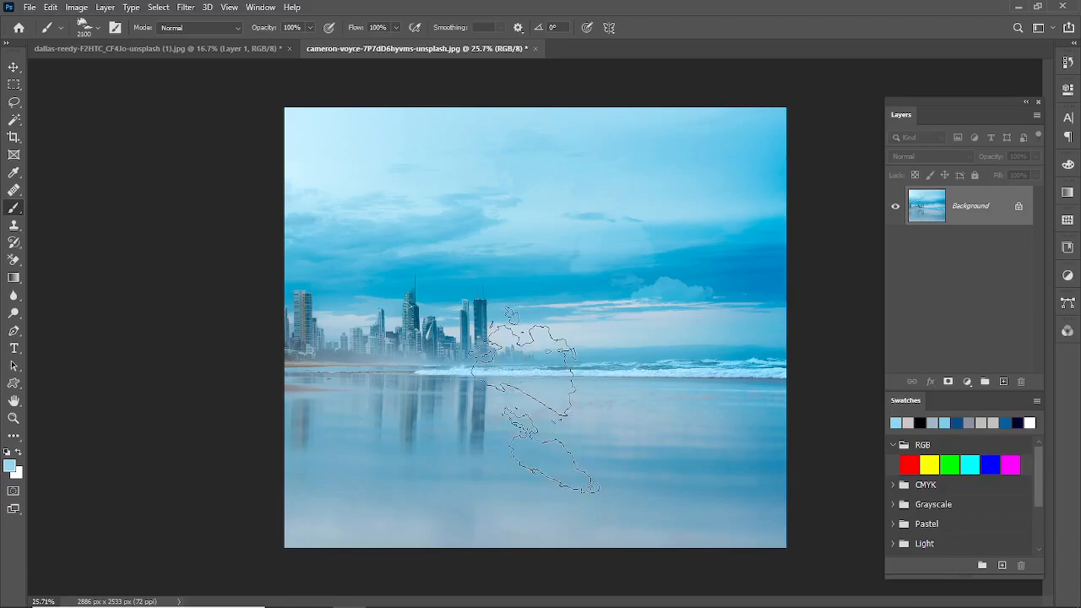
key(bracketright)
key(bracketright)
key(bracketright)
key(bracketright)
key(bracketright)
key(bracketright)
key(bracketright)
key(bracketright)
key(bracketright)
key(bracketright)
key(bracketright)
key(bracketright)
key(bracketright)
key(bracketright)
key(bracketright)
key(bracketright)
key(bracketright)
key(bracketright)
key(bracketright)
key(bracketright)
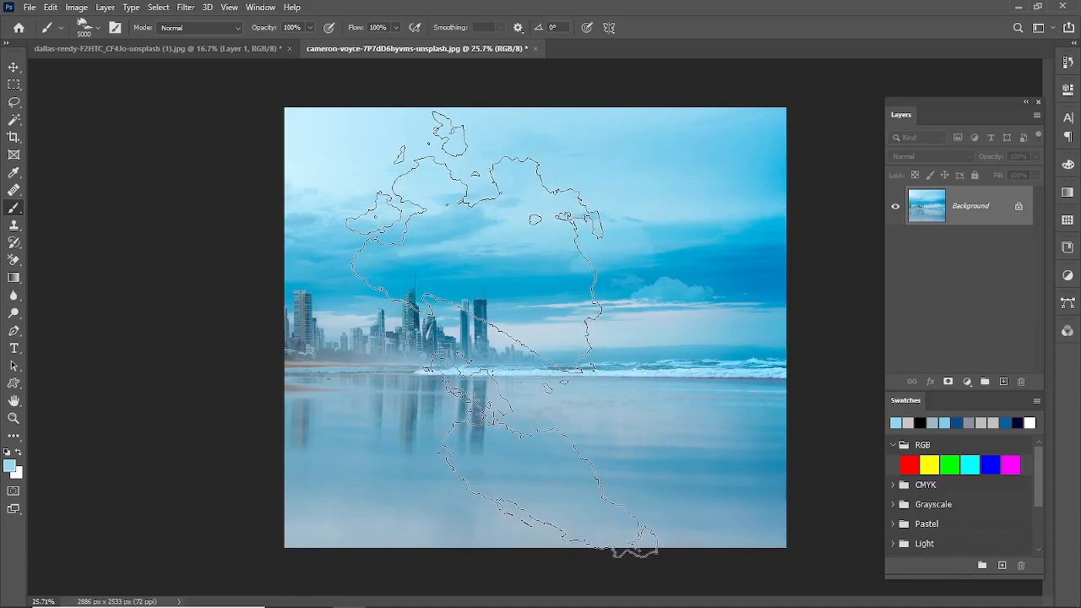
click(502, 334)
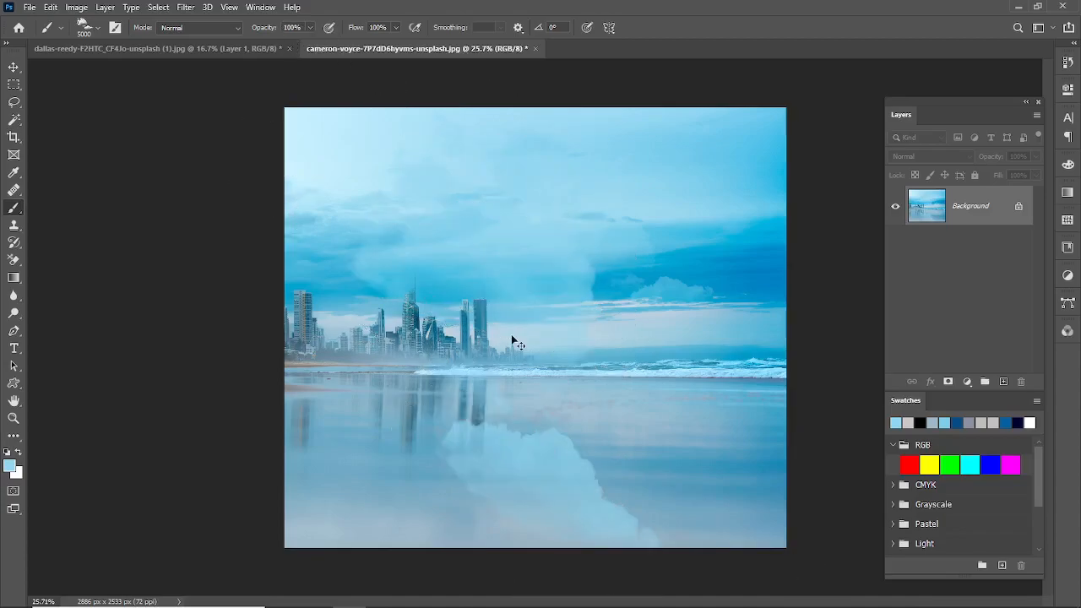
key(ctrl+z)
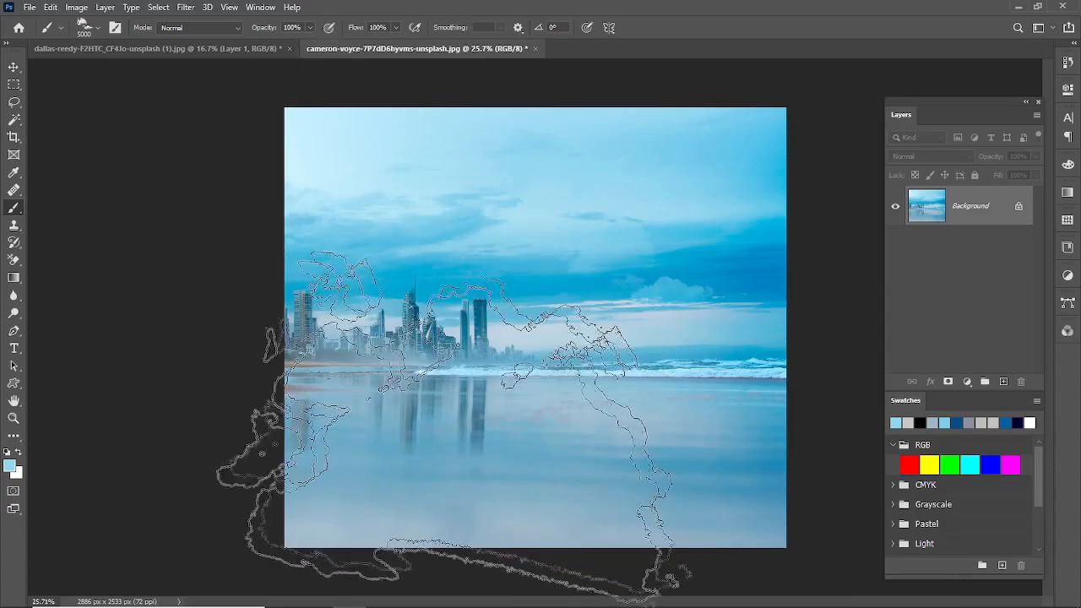
- Sample the muted grey-blue from the lower middle of the beach foreground as the brush colour
alt+click(520, 491)
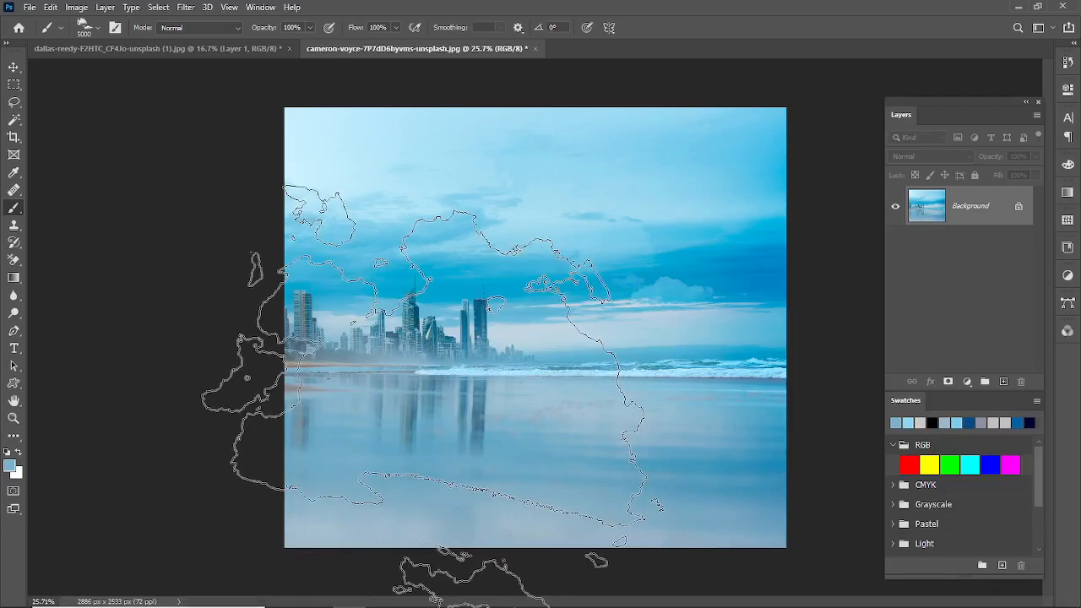
alt+click(531, 518)
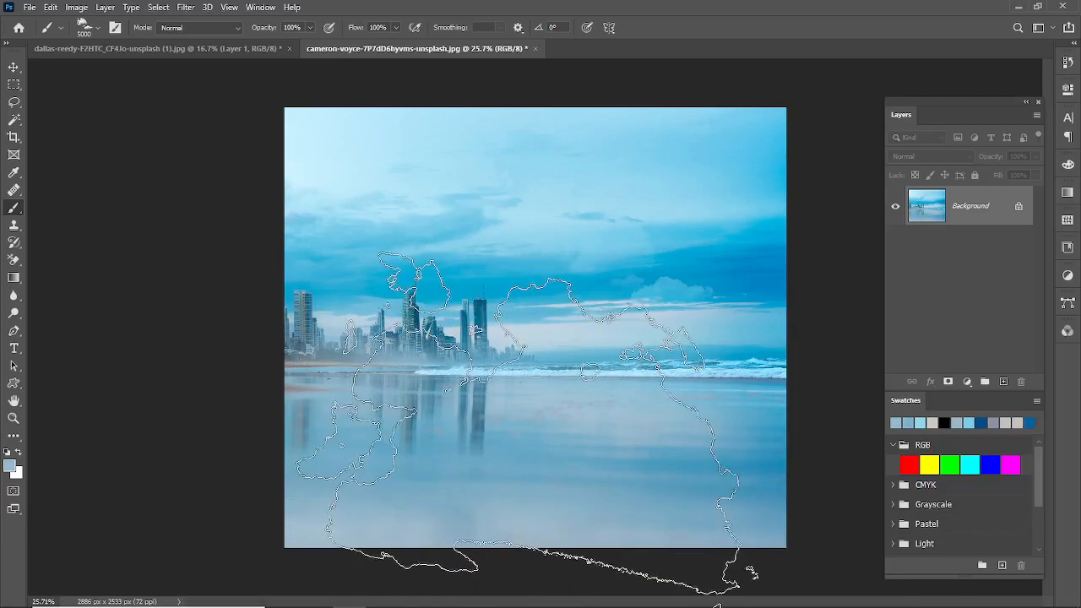